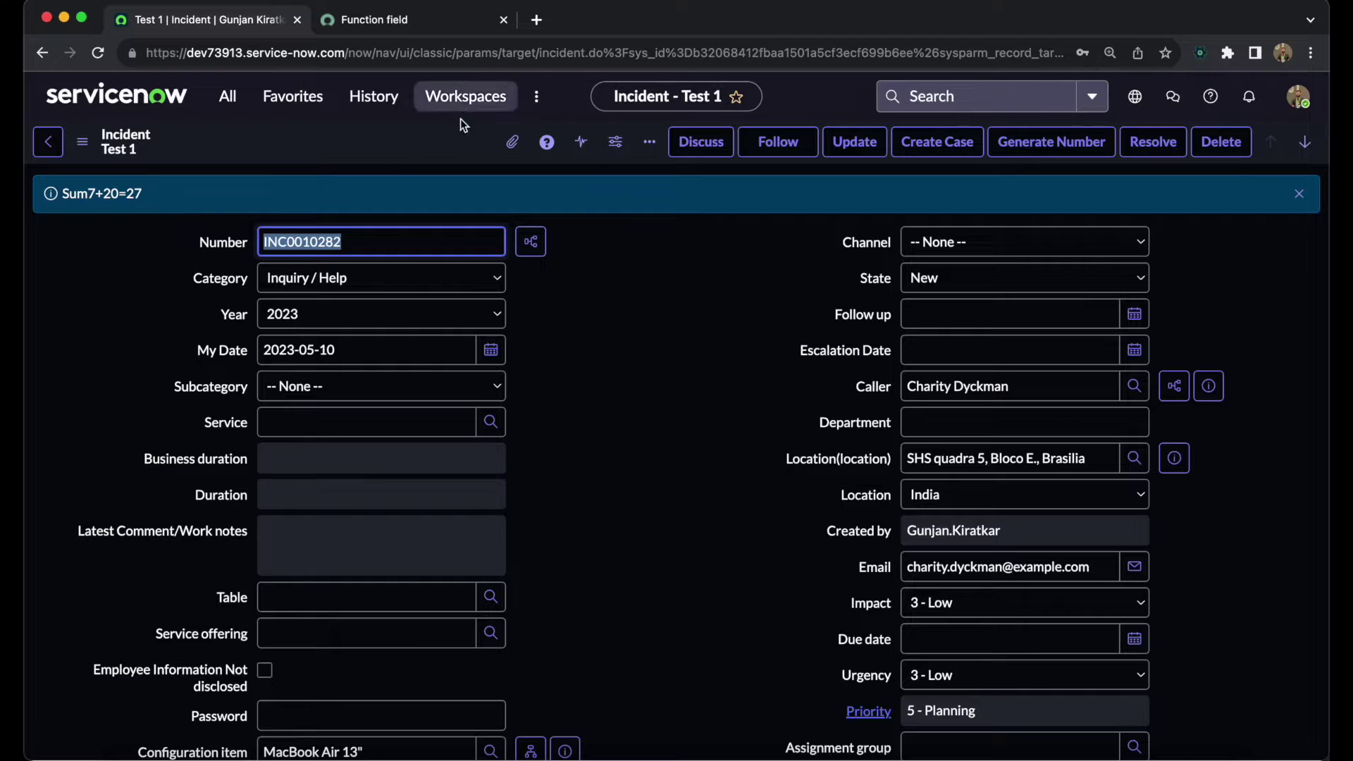
# - Open the Incident table definition through Configure > Table and start a new column entry
pyautogui.rightClick(392, 159)
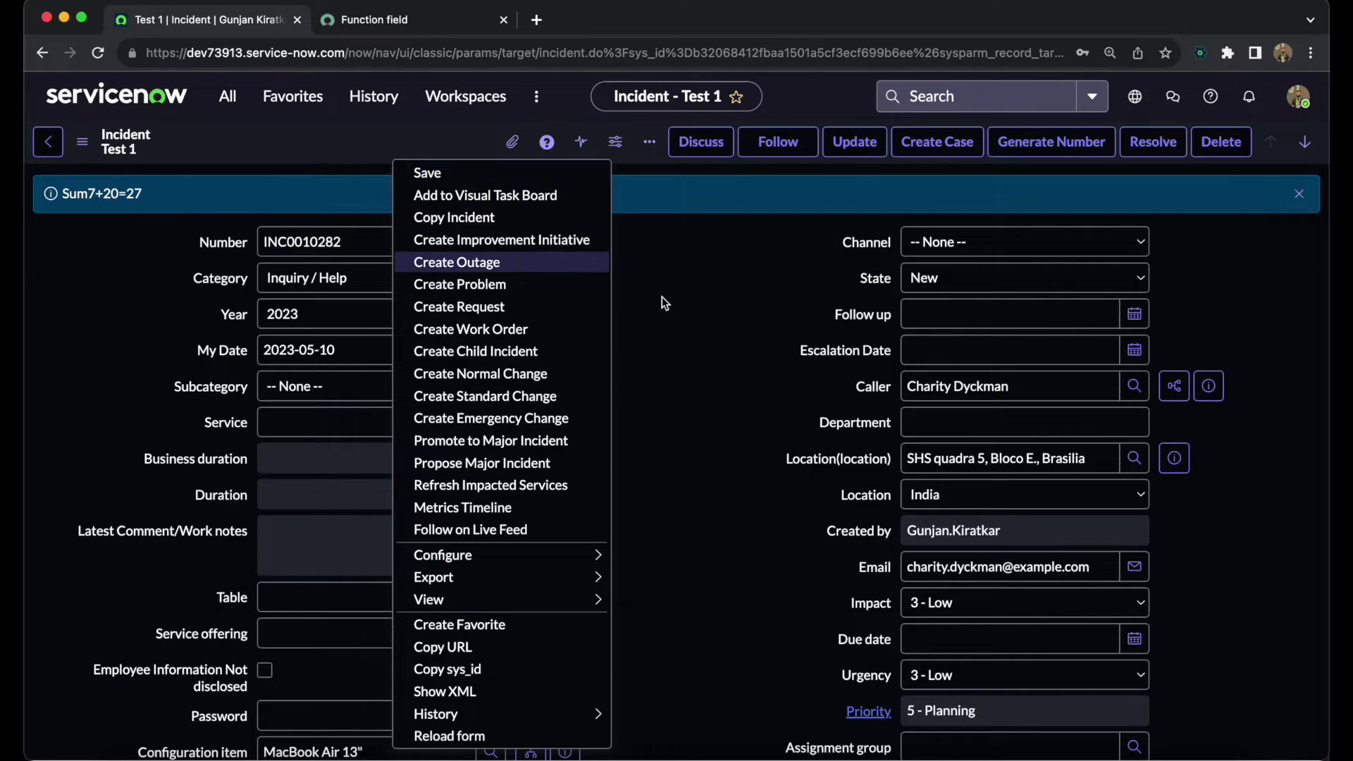
pyautogui.moveTo(540, 560)
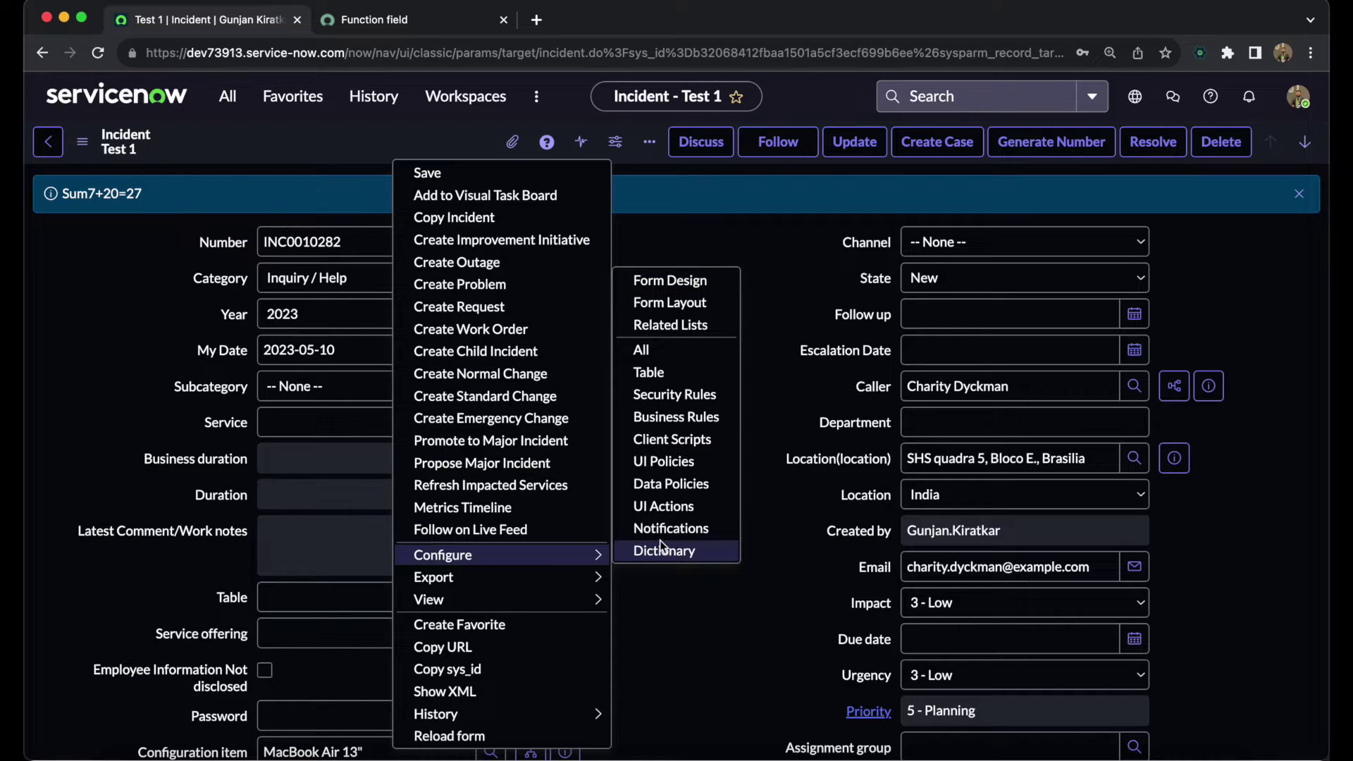
pyautogui.click(653, 366)
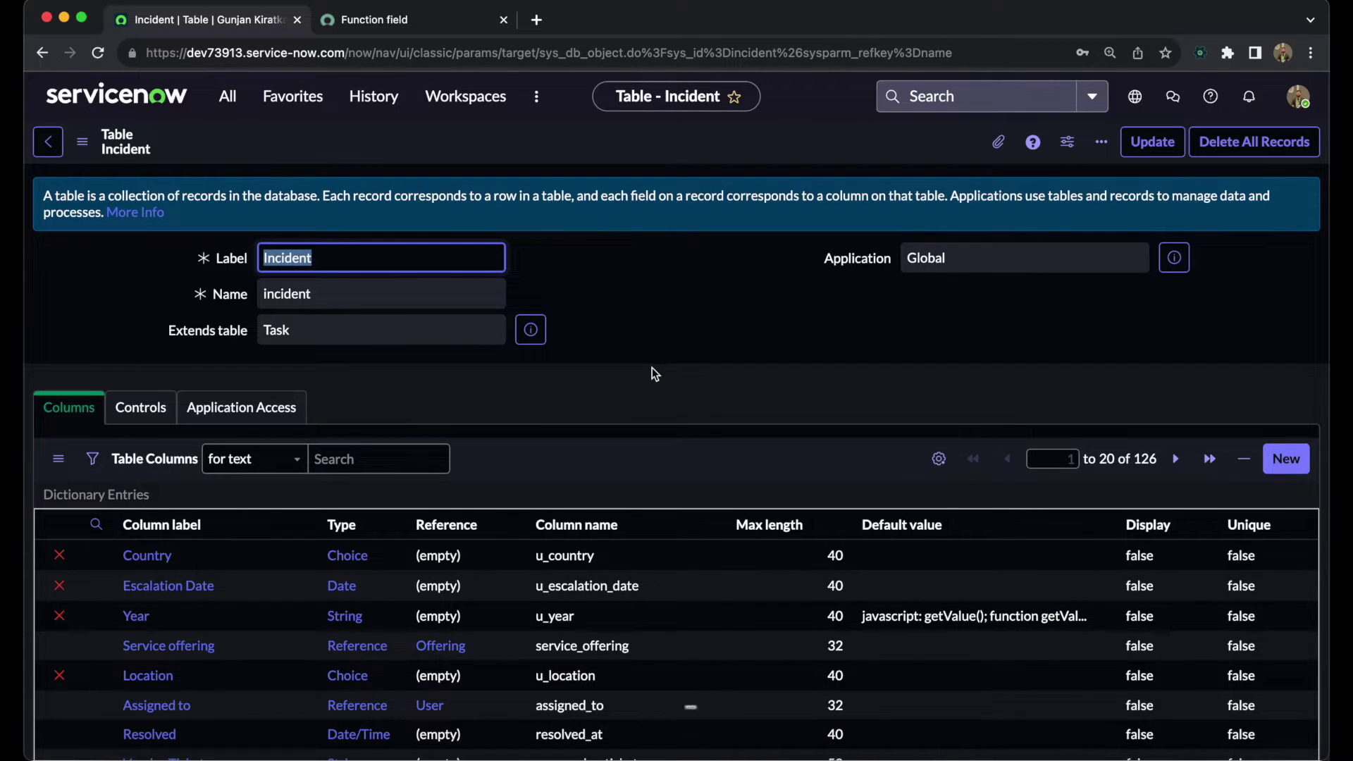
pyautogui.scroll(-2, 857, 402)
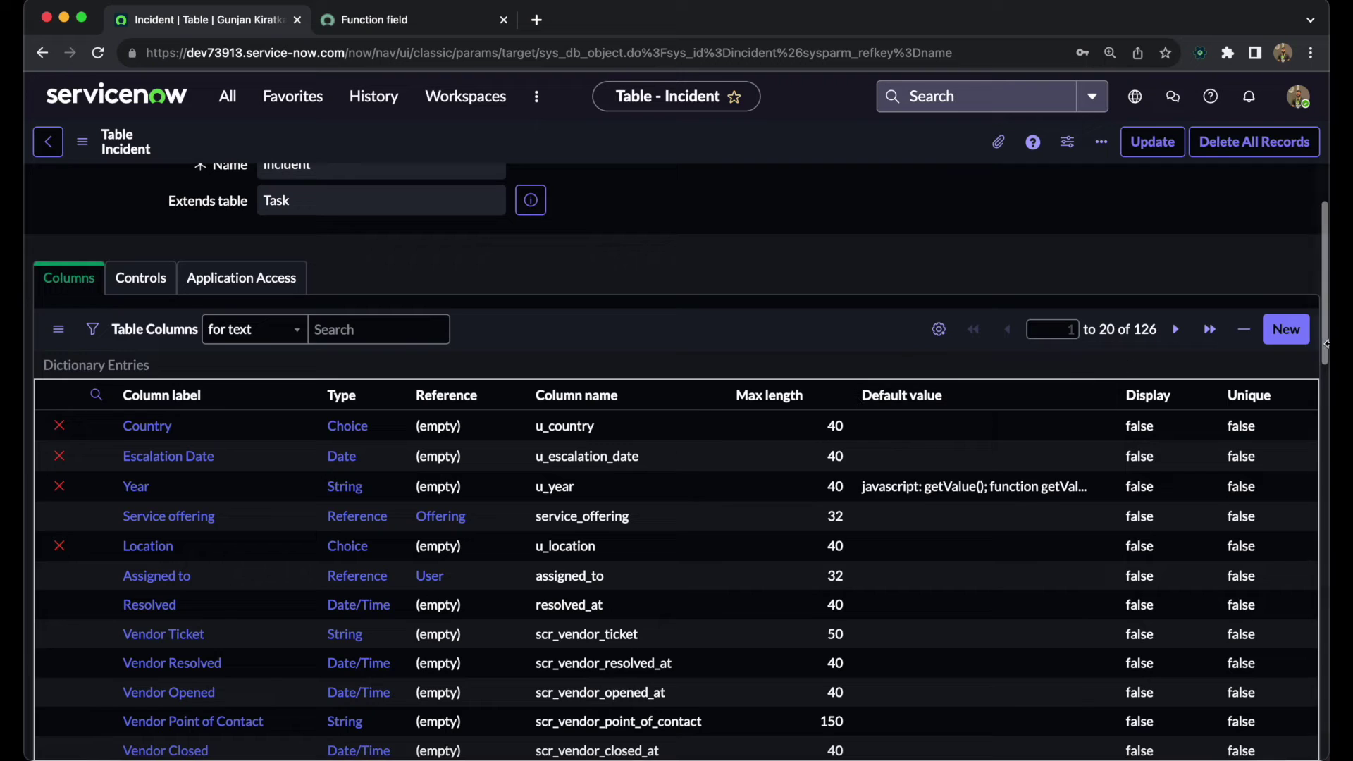
pyautogui.click(1272, 325)
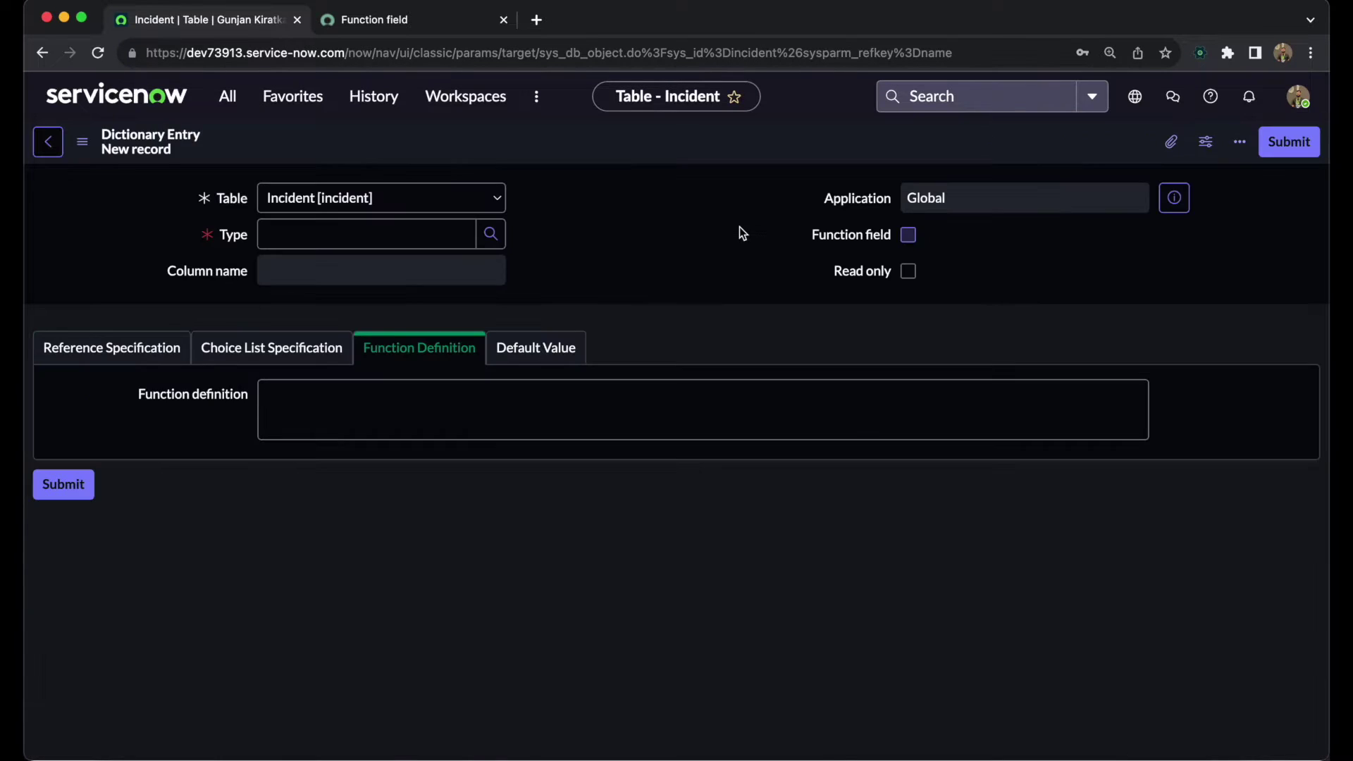
# - Create a String column 'Incident Info' (u_incident_info) with max length 2,000, flagged as a function field
pyautogui.click(366, 231)
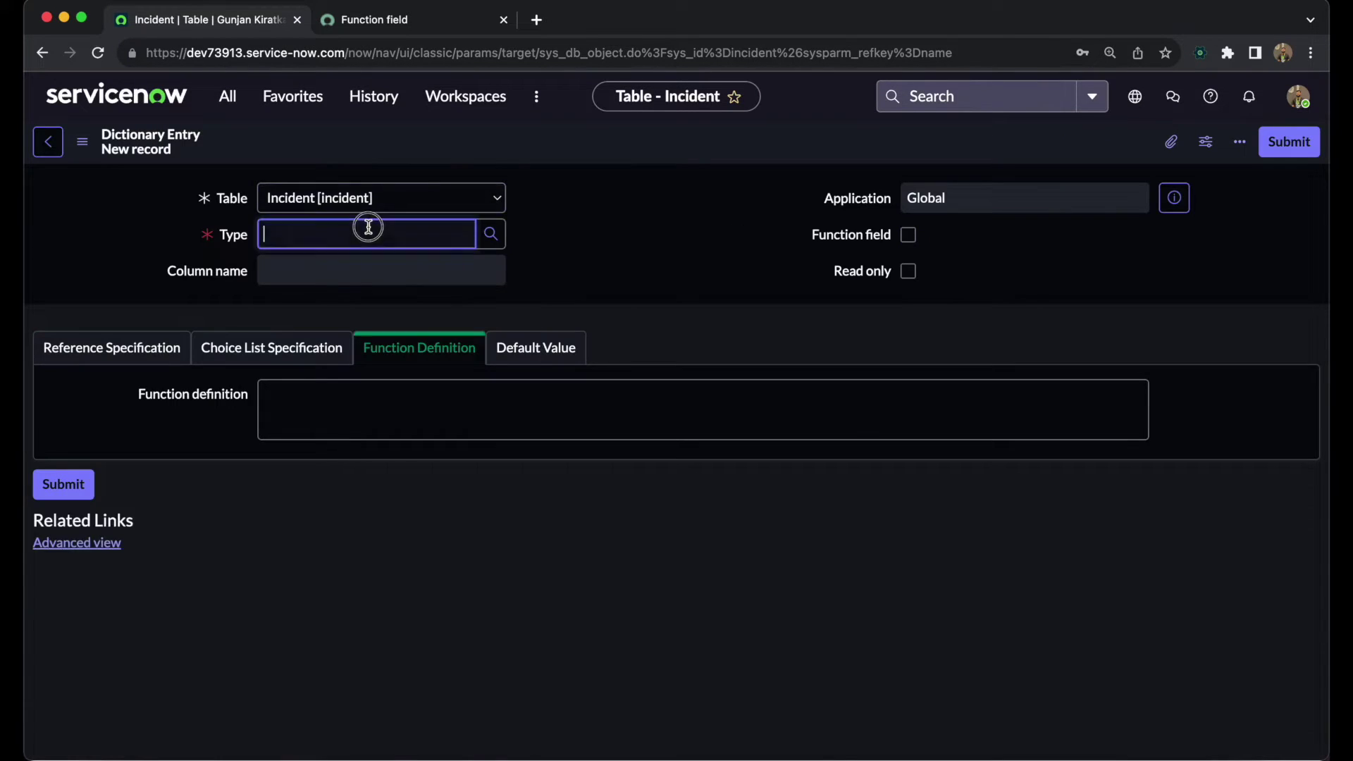
pyautogui.write('String')
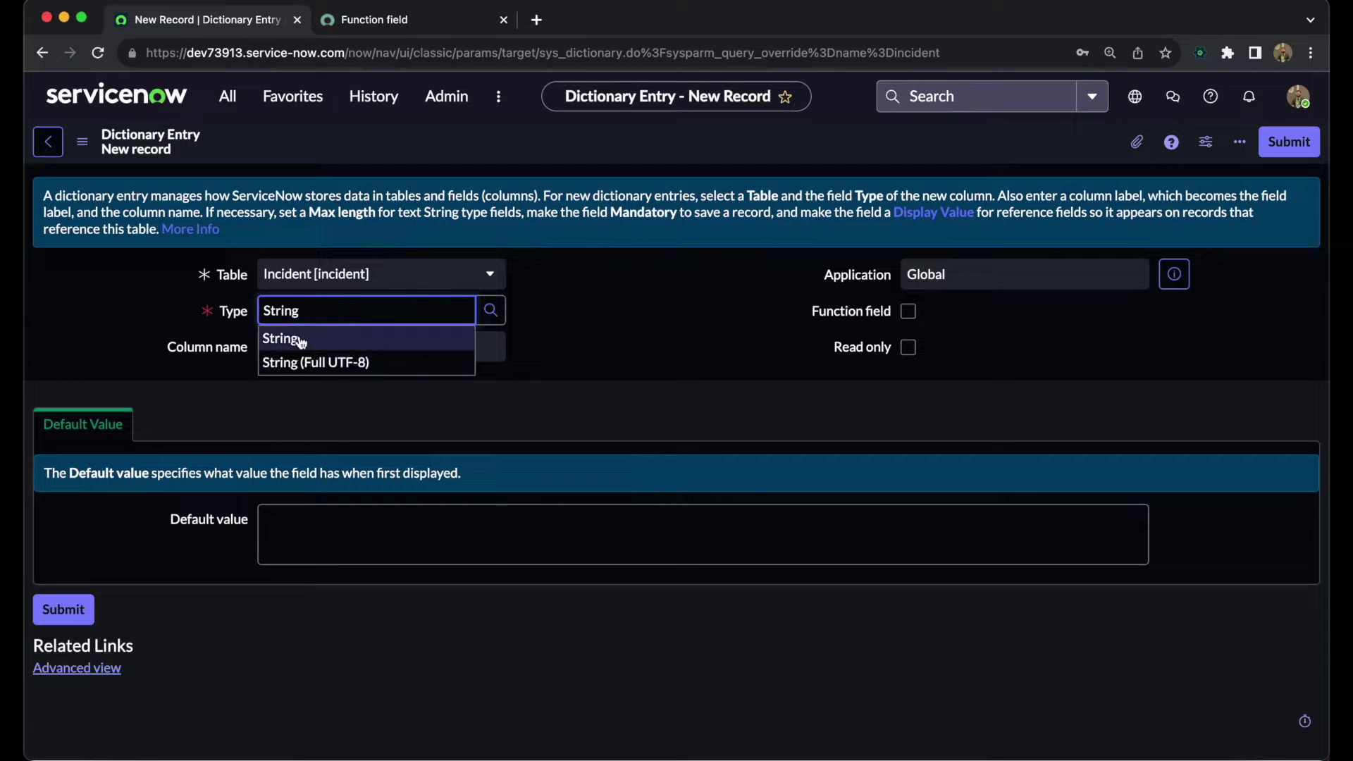
pyautogui.click(275, 339)
pyautogui.click(356, 343)
pyautogui.write('Incident Info')
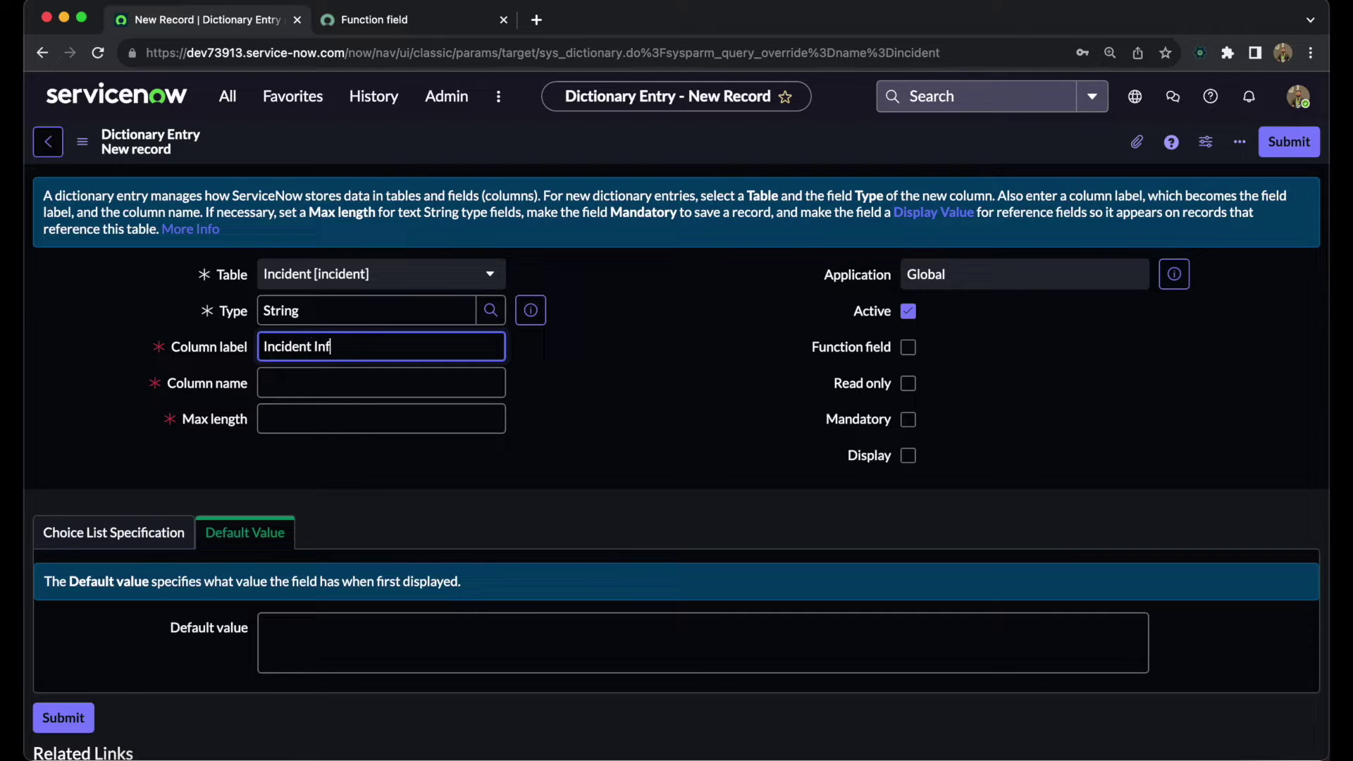
pyautogui.click(299, 380)
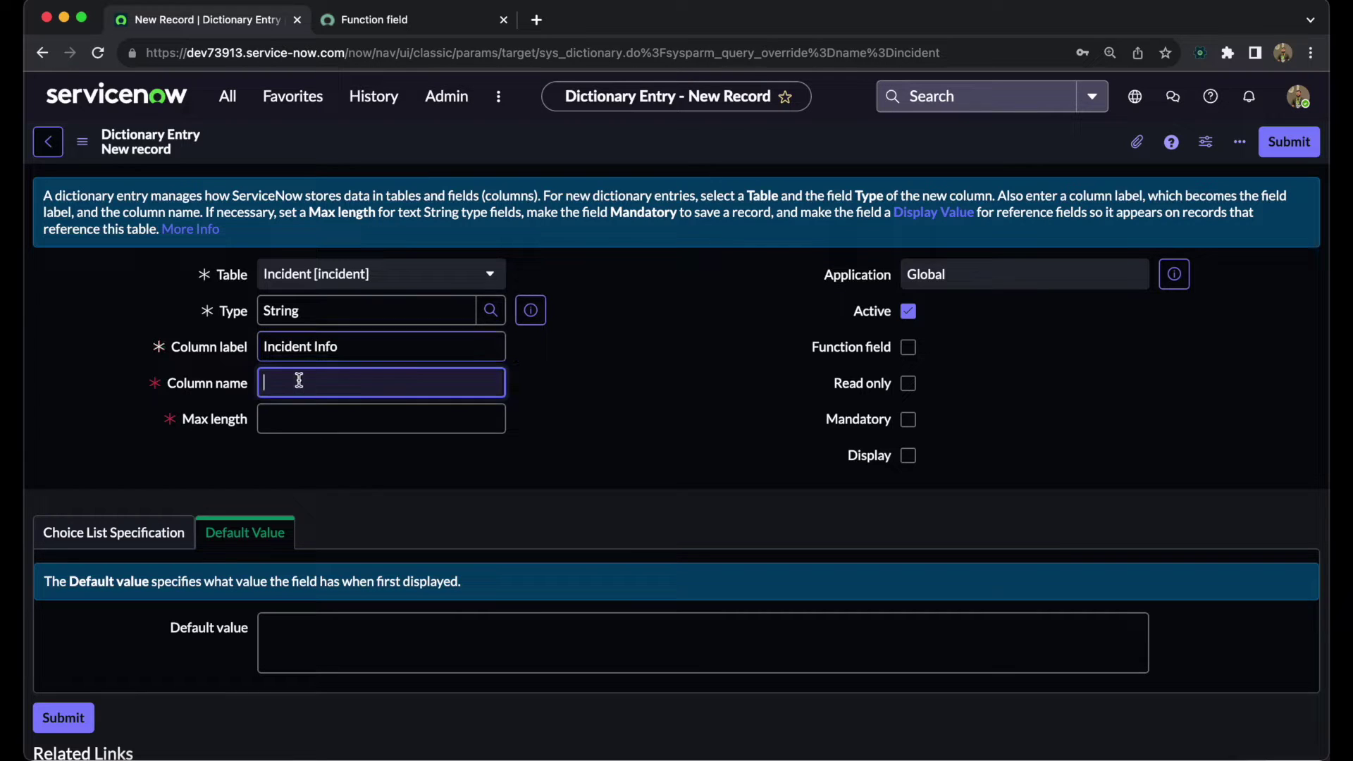
pyautogui.click(357, 421)
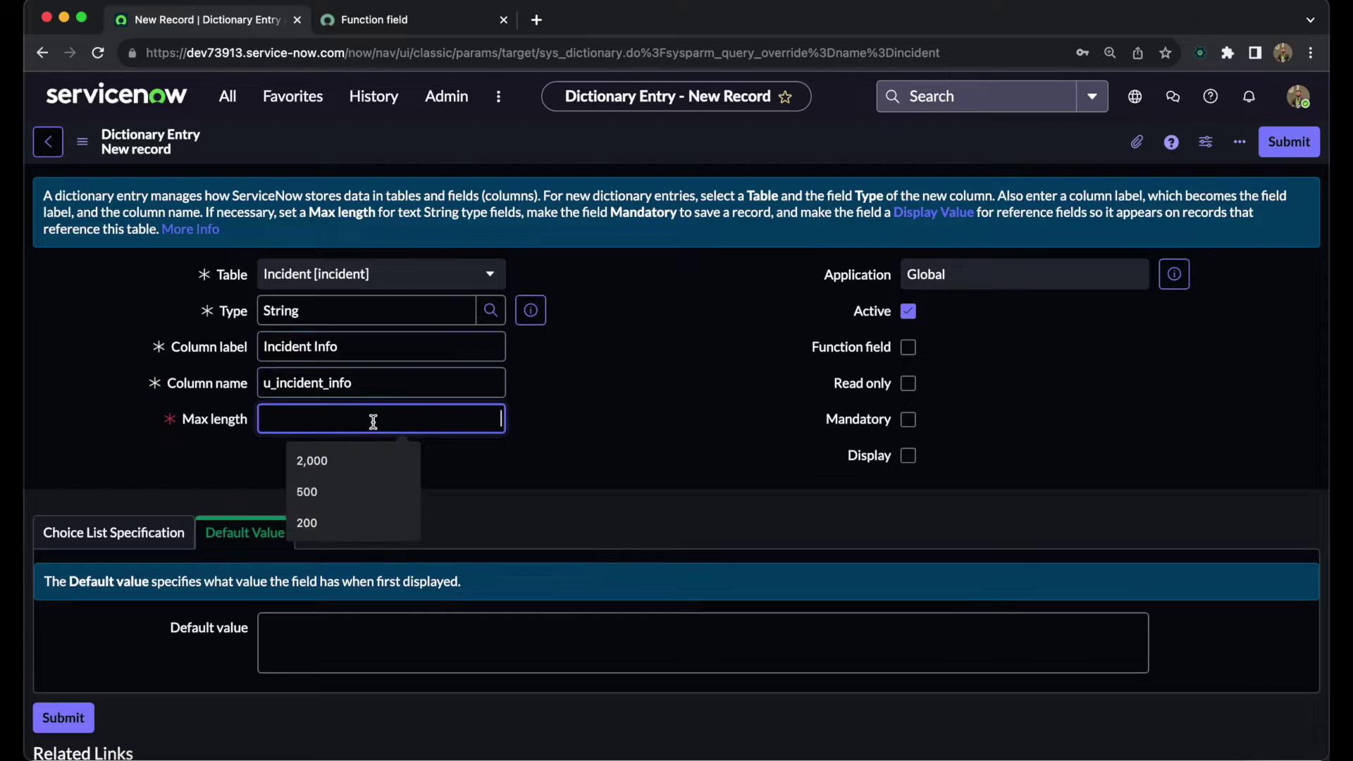
pyautogui.click(348, 451)
pyautogui.click(517, 470)
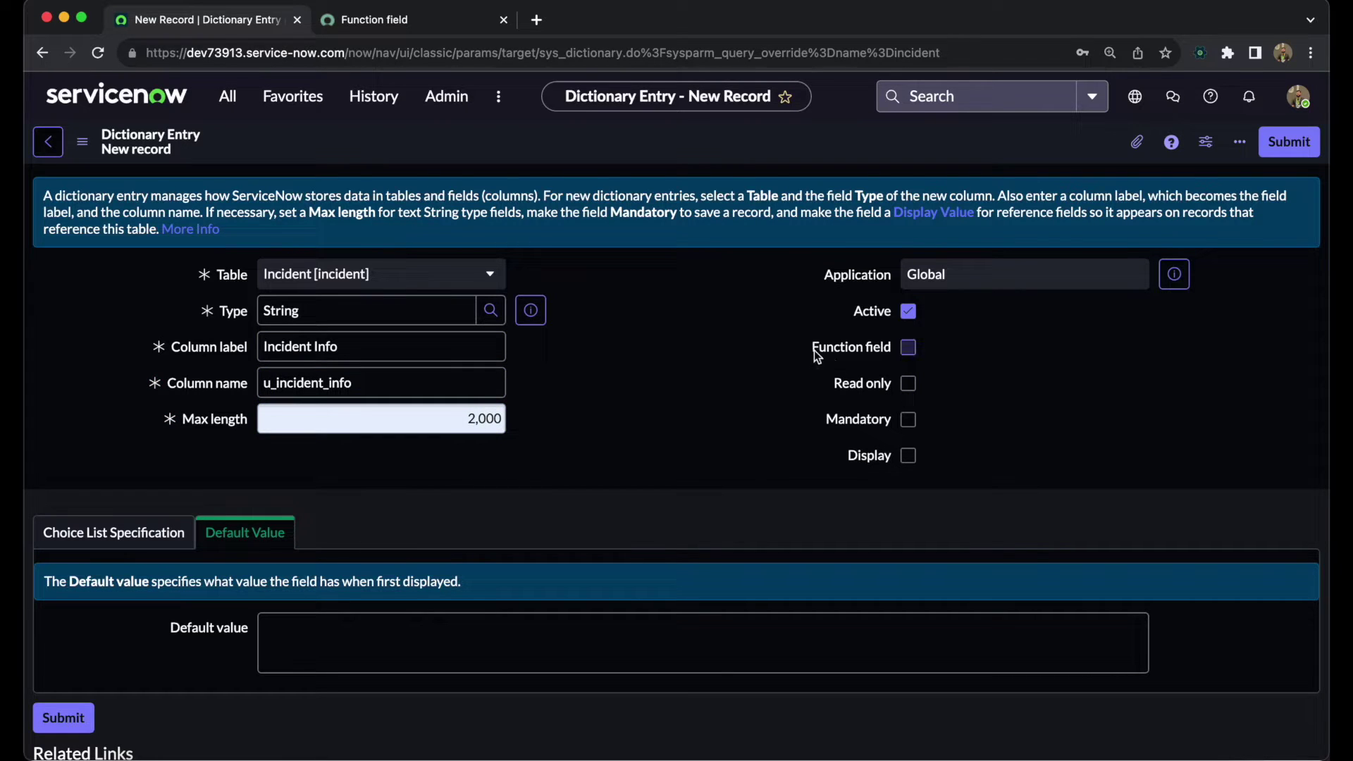
pyautogui.click(908, 349)
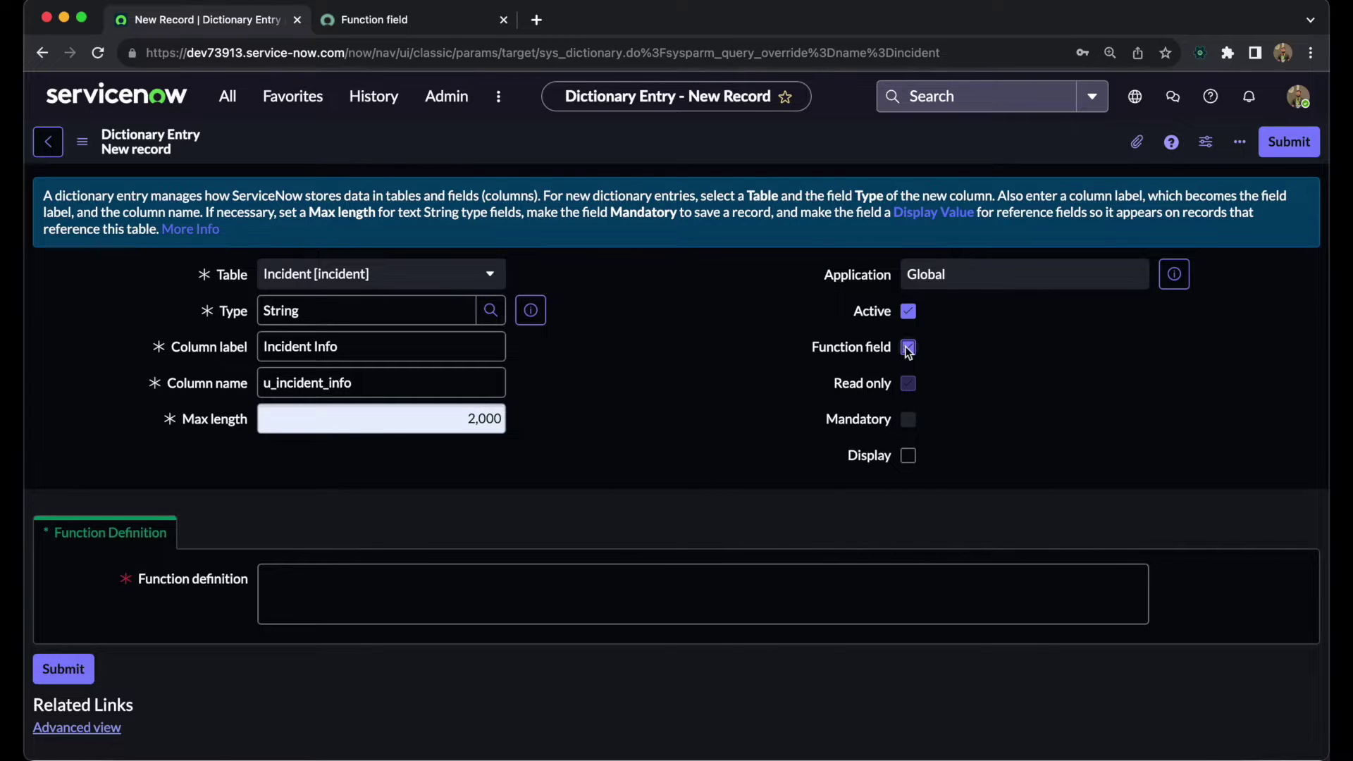
# - Re-tick Function field, start the definition with 'glidefunction:', and bring up the function field docs
pyautogui.click(908, 348)
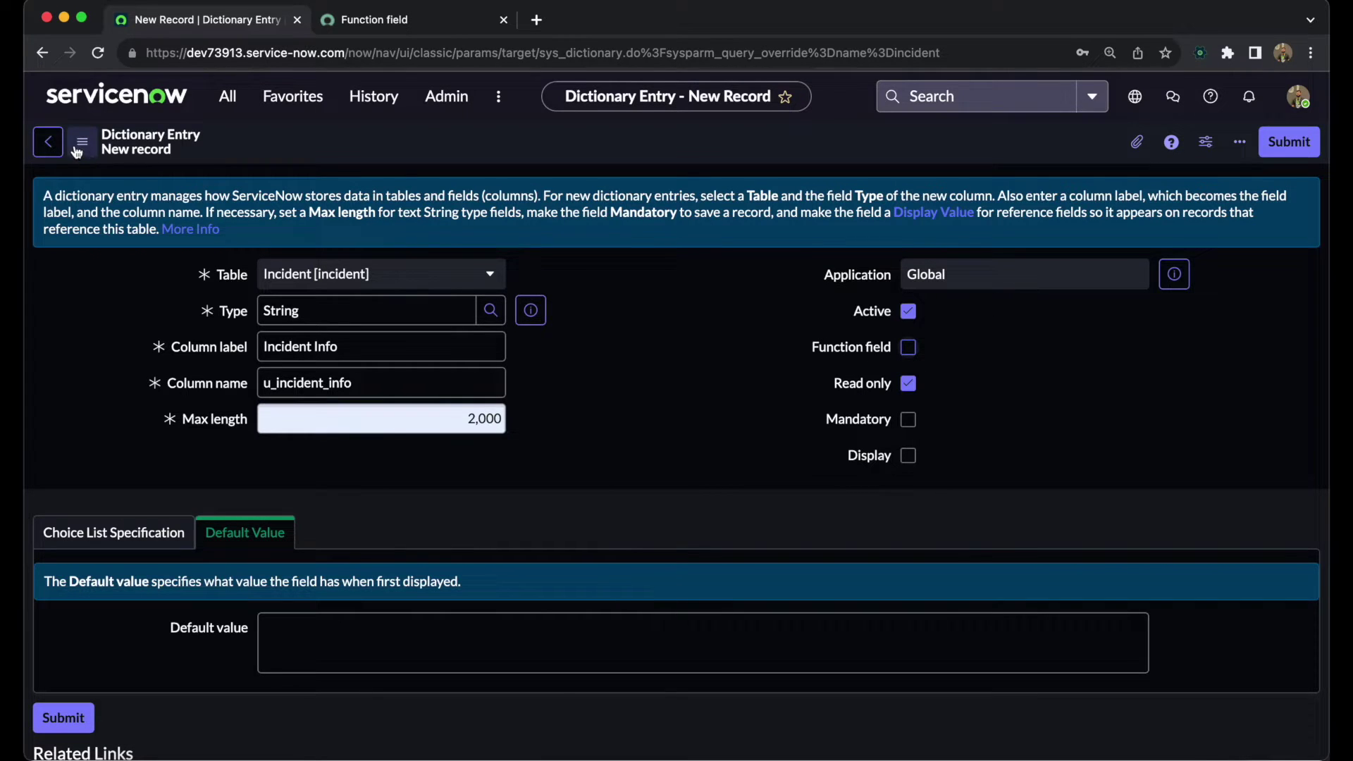
pyautogui.click(909, 347)
pyautogui.click(308, 594)
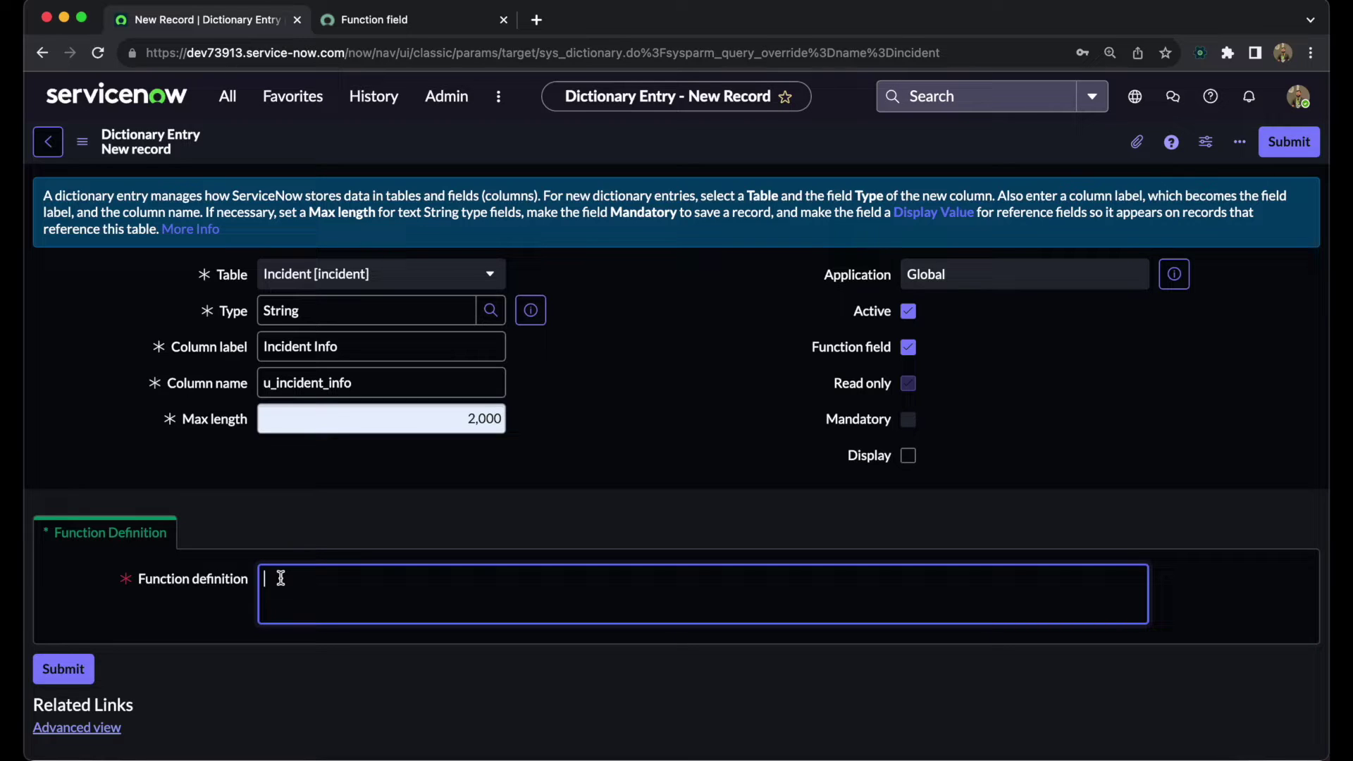
pyautogui.write('glidefunction:')
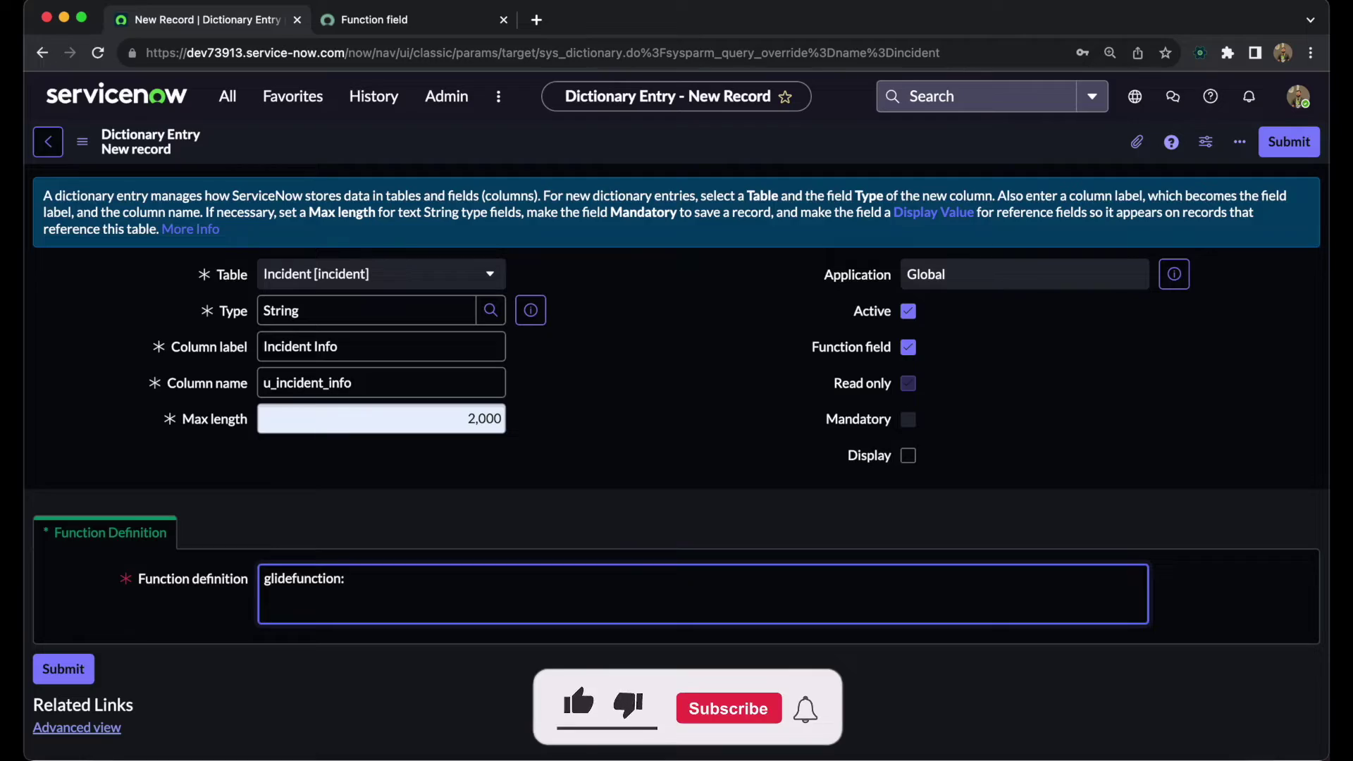
pyautogui.click(412, 21)
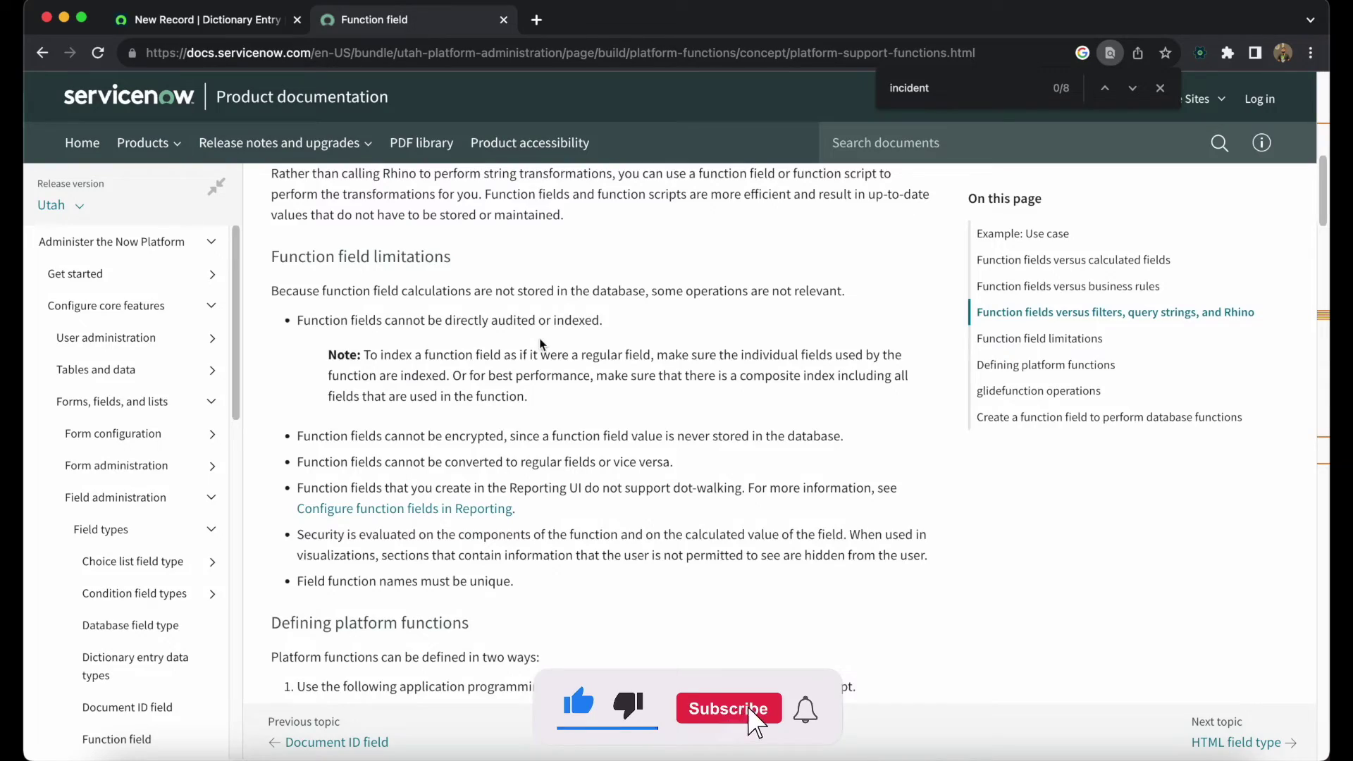
# - Browse the glidefunction operations table, highlighting the add() name and its example usage
pyautogui.scroll(12, 541, 343)
pyautogui.scroll(-7, 541, 343)
pyautogui.scroll(-7, 542, 343)
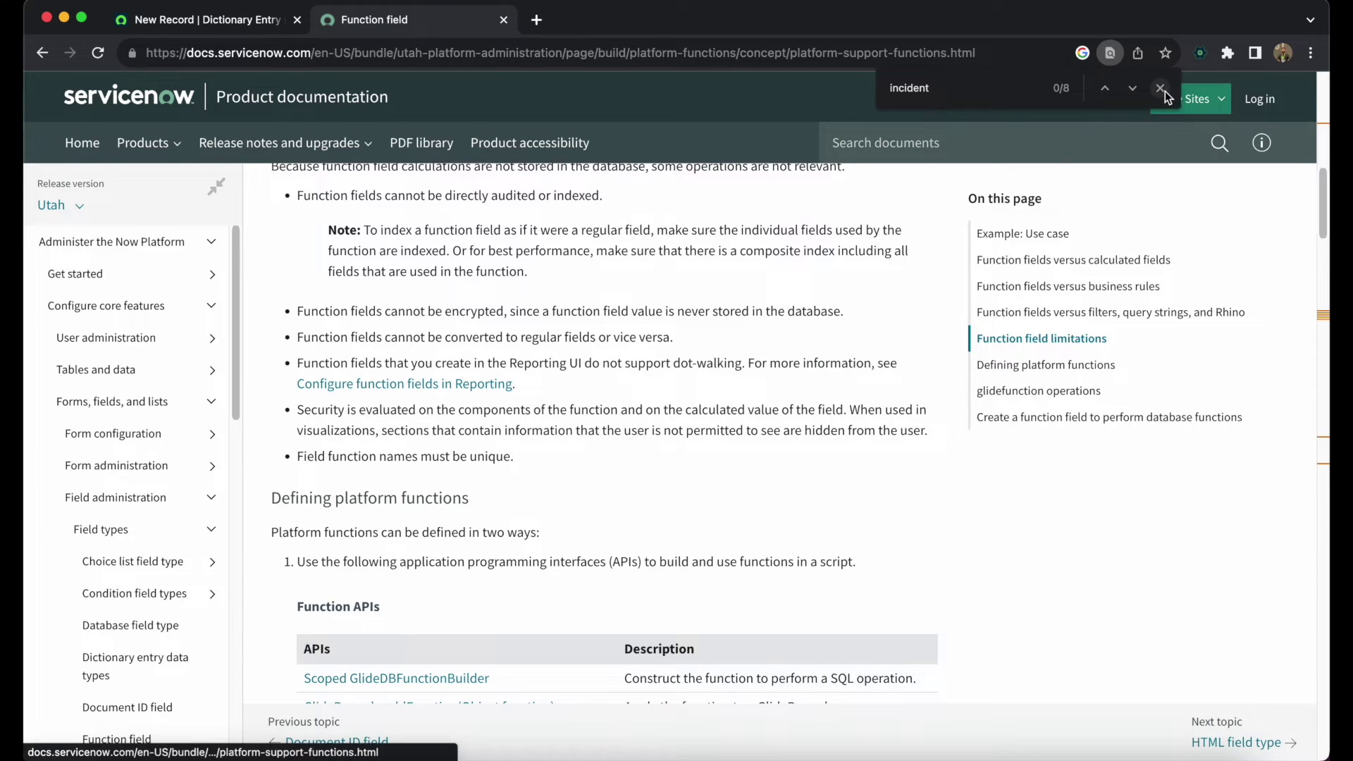
pyautogui.click(1160, 88)
pyautogui.scroll(-15, 654, 401)
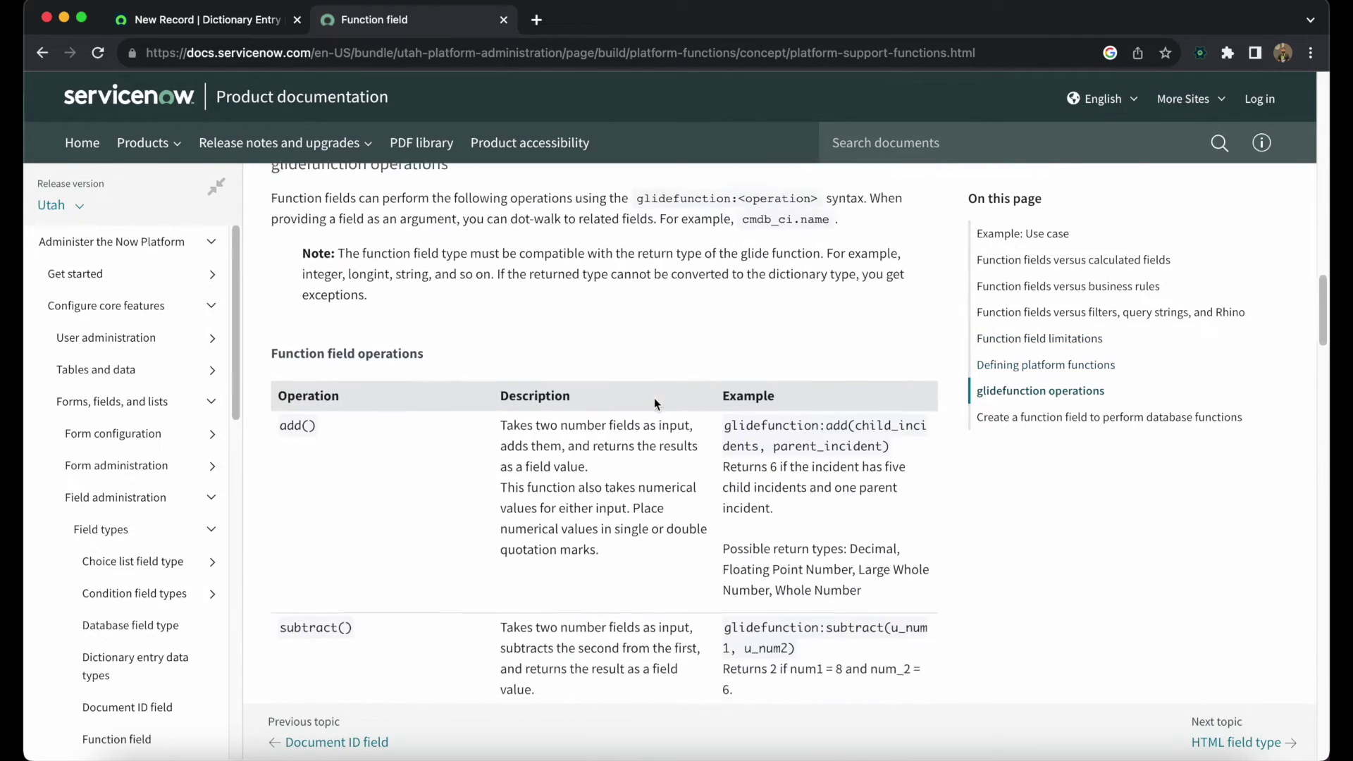
pyautogui.scroll(-3, 654, 397)
pyautogui.scroll(1, 557, 396)
pyautogui.moveTo(281, 251); pyautogui.dragTo(345, 255)
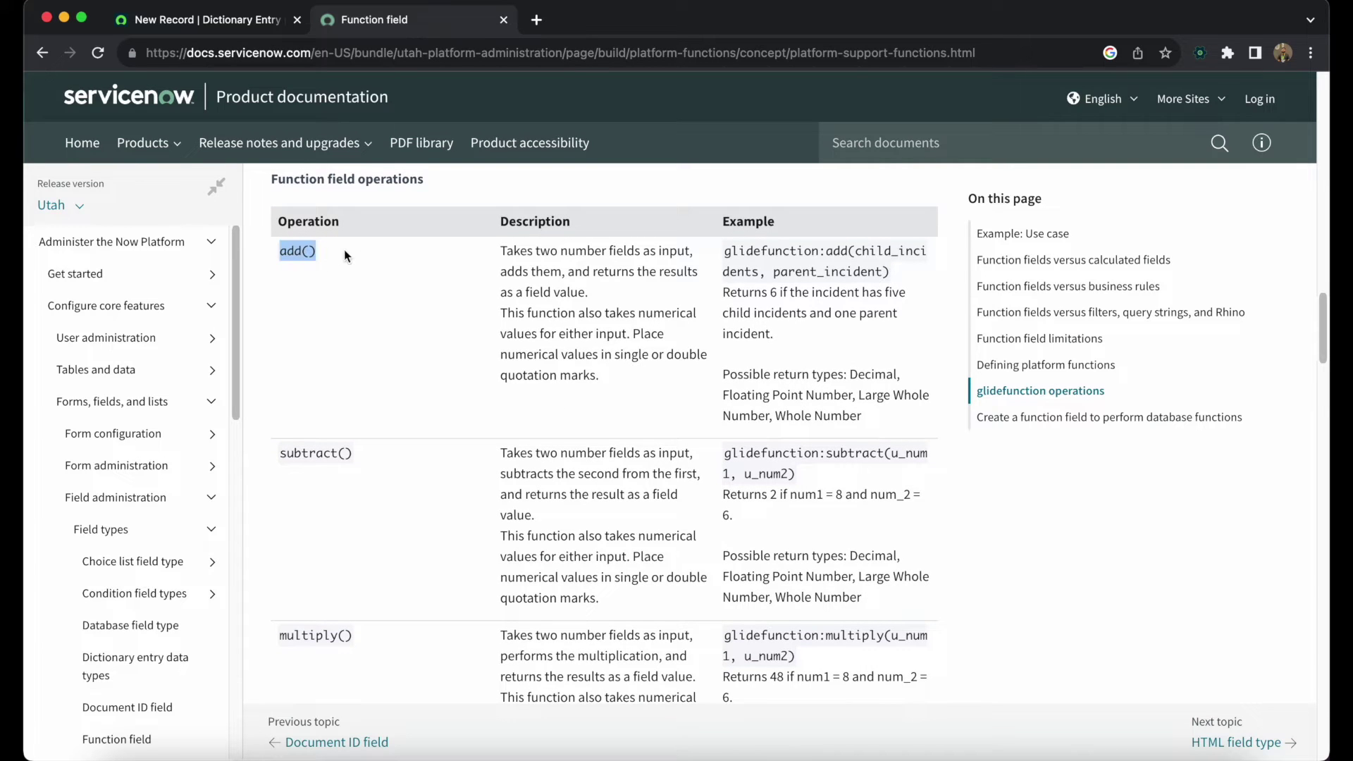
pyautogui.moveTo(281, 453); pyautogui.dragTo(383, 454)
pyautogui.scroll(-6, 383, 454)
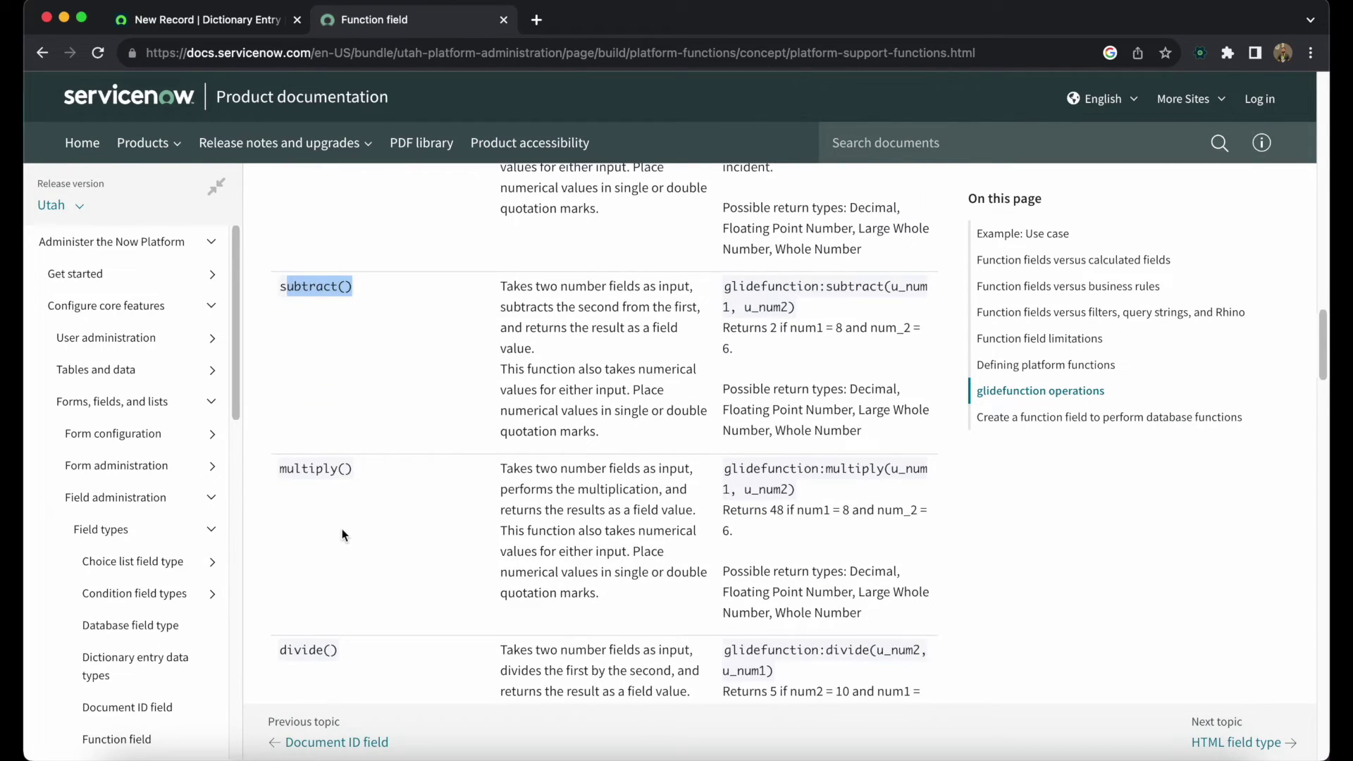
pyautogui.scroll(9, 483, 481)
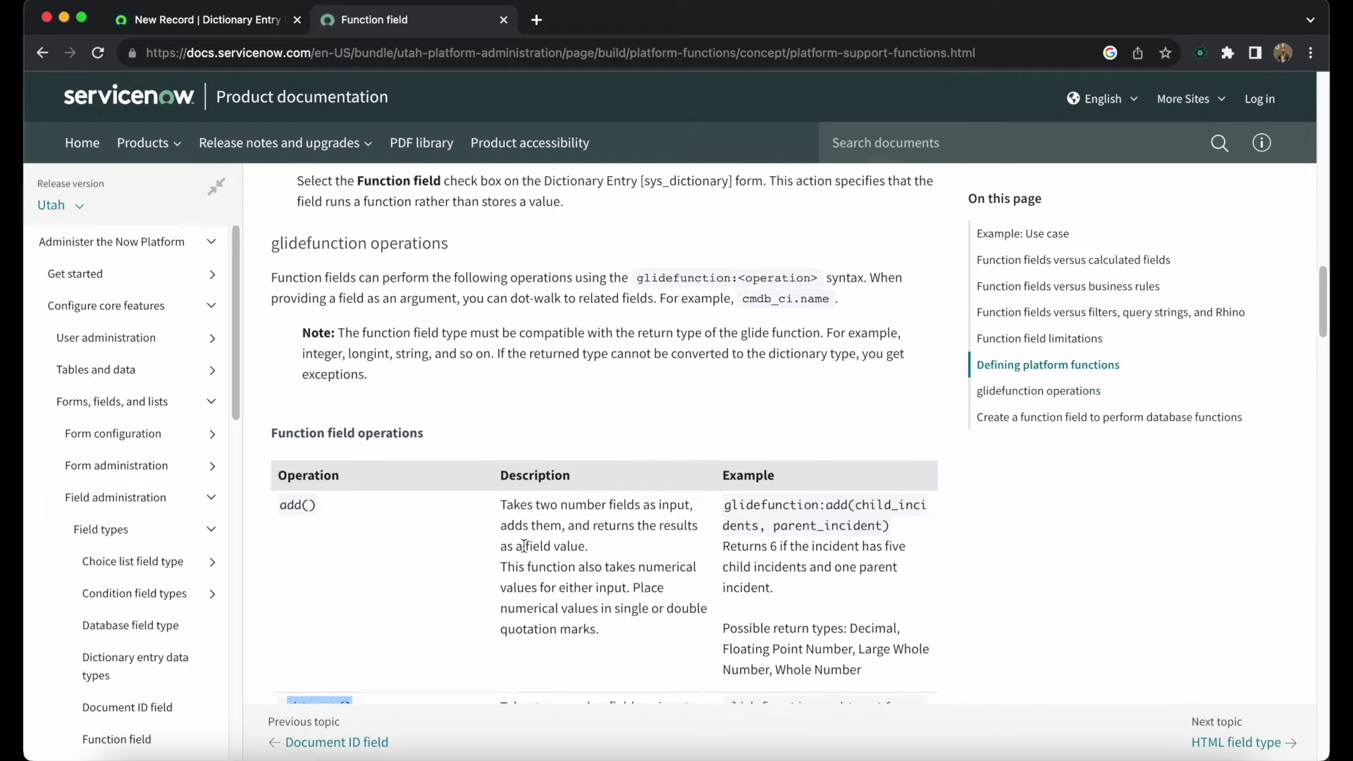
pyautogui.moveTo(723, 459); pyautogui.dragTo(911, 509)
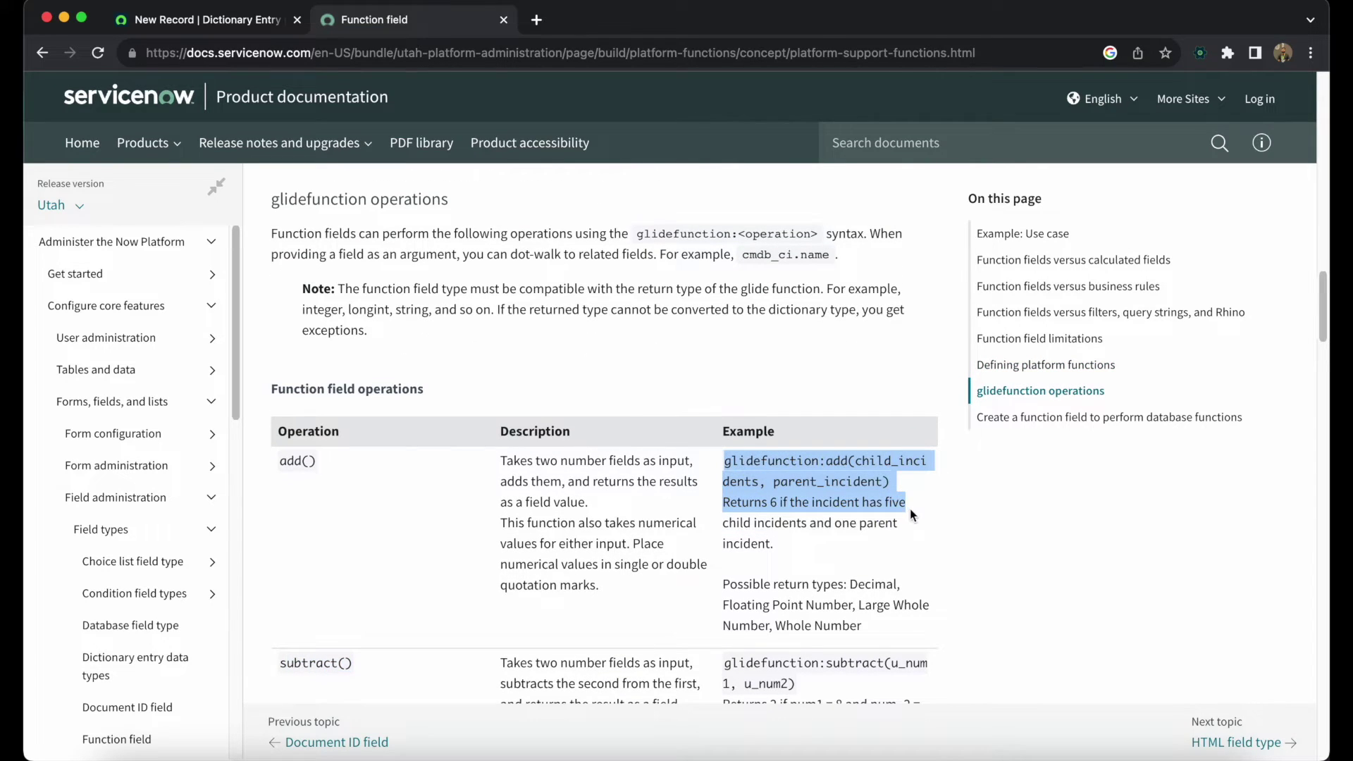
# - Select and copy 'concat()' from the docs, then return to the dictionary entry
pyautogui.scroll(-10, 872, 539)
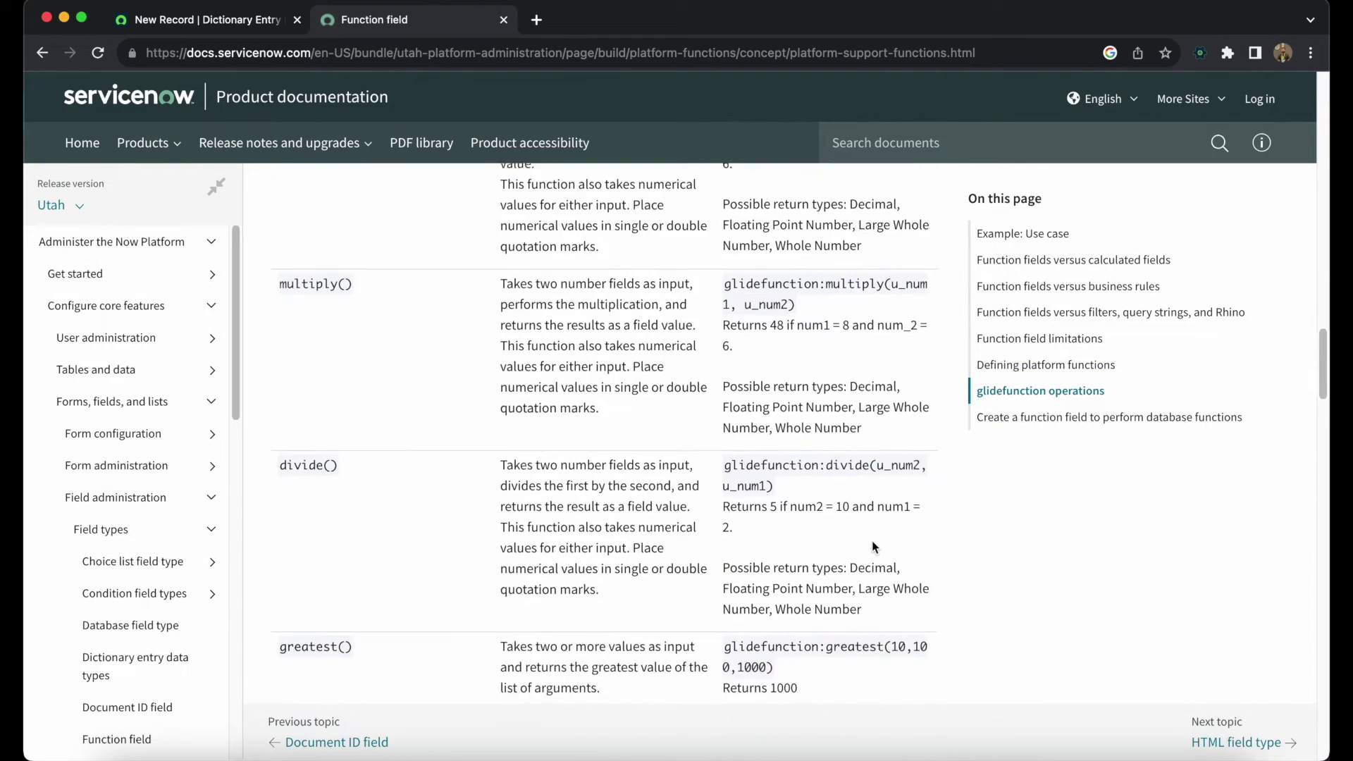
pyautogui.scroll(-10, 873, 540)
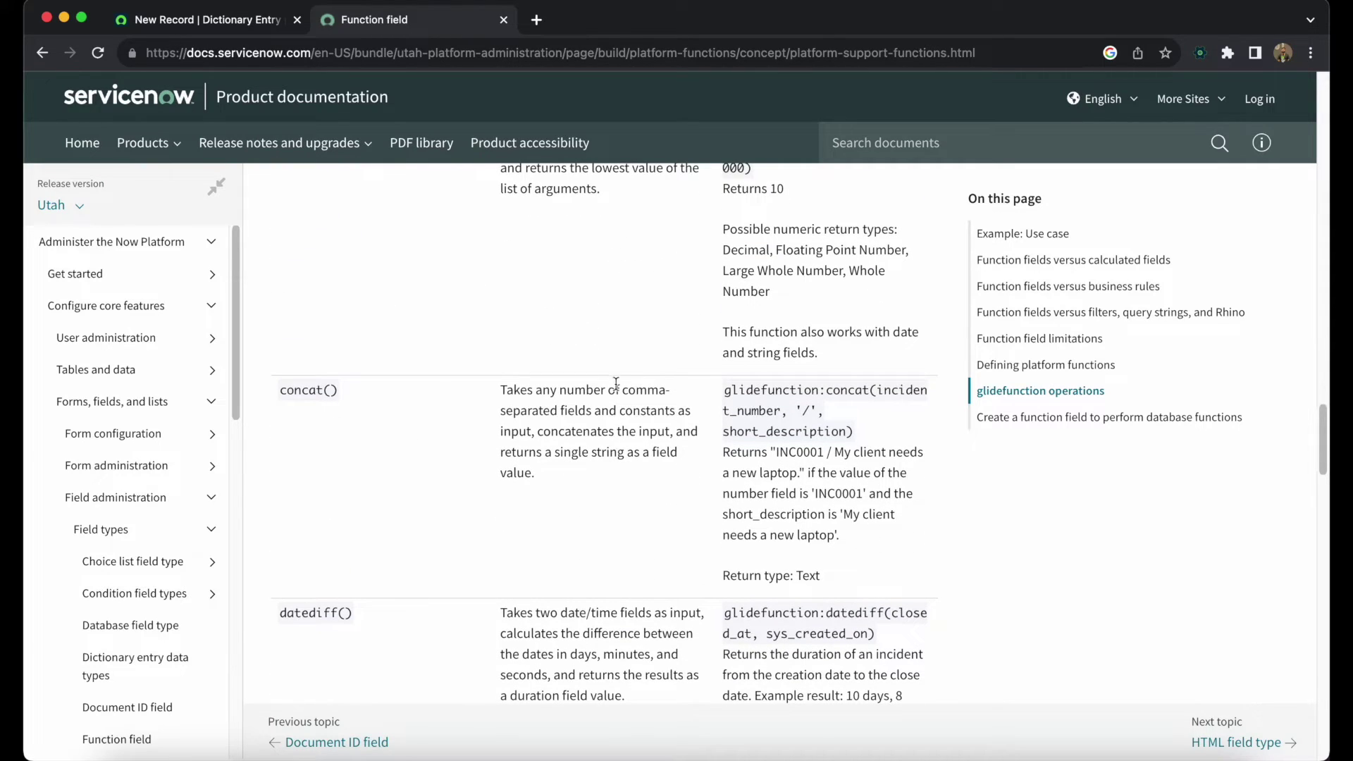
pyautogui.moveTo(340, 389); pyautogui.dragTo(276, 396)
pyautogui.press('super+c')
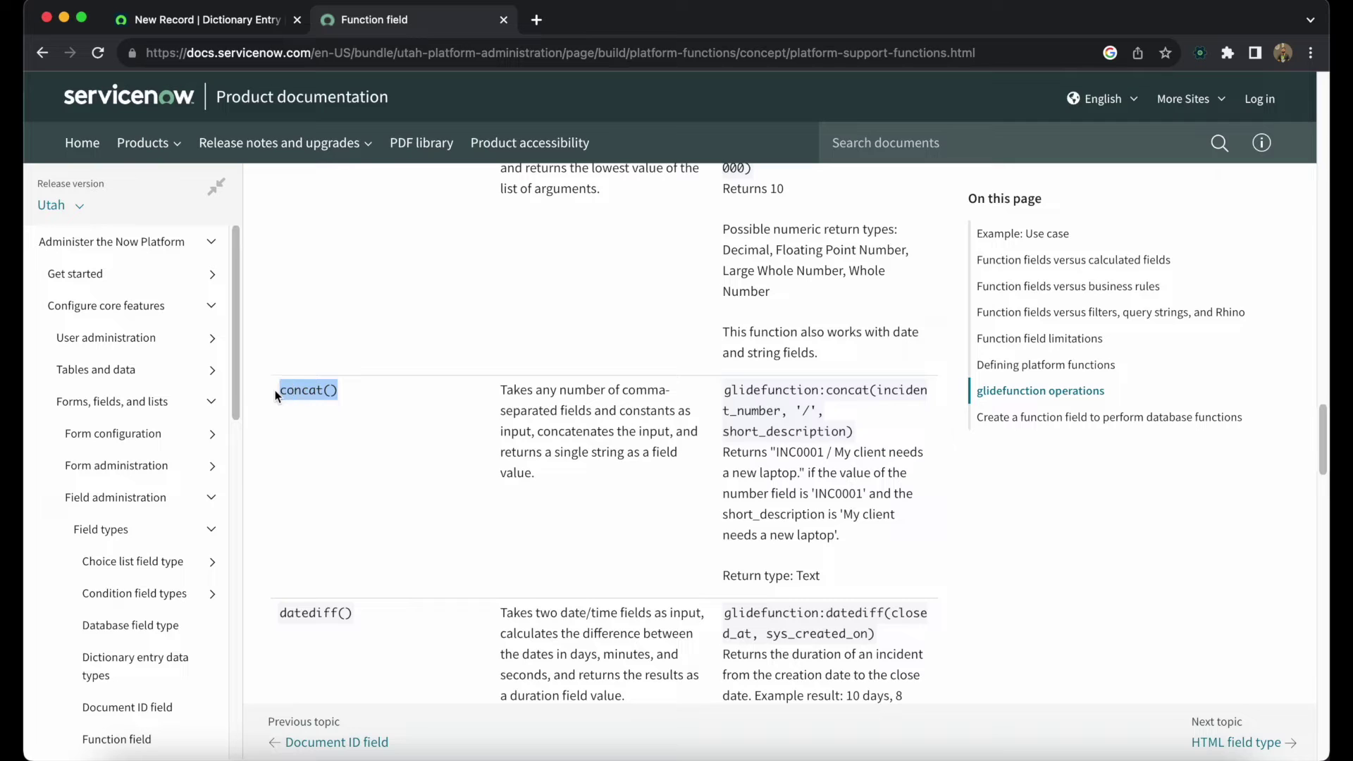
pyautogui.click(225, 28)
# - Complete the definition as glidefunction:concat(number,short_description) and save the dictionary entry
pyautogui.press('super+v')
pyautogui.press('Left')
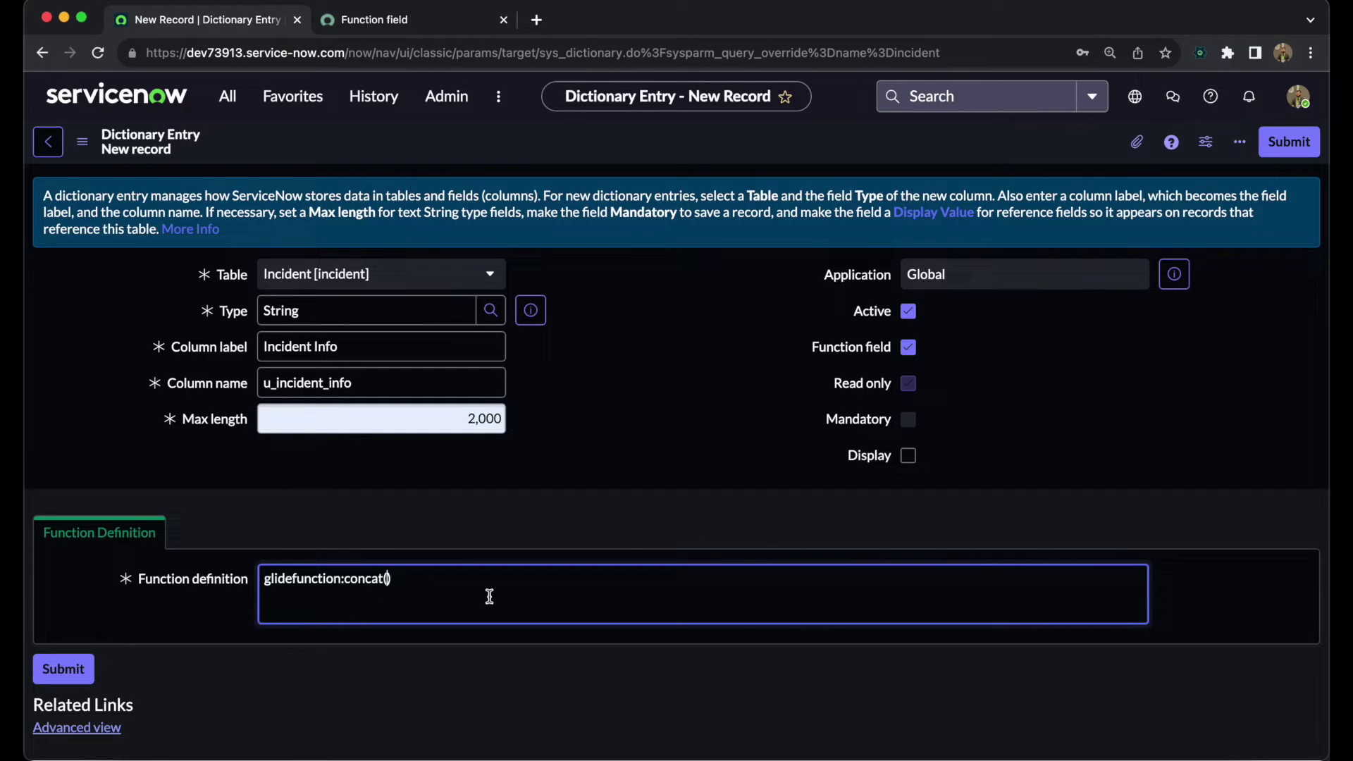
pyautogui.write('number')
pyautogui.write(',short')
pyautogui.write('_descript')
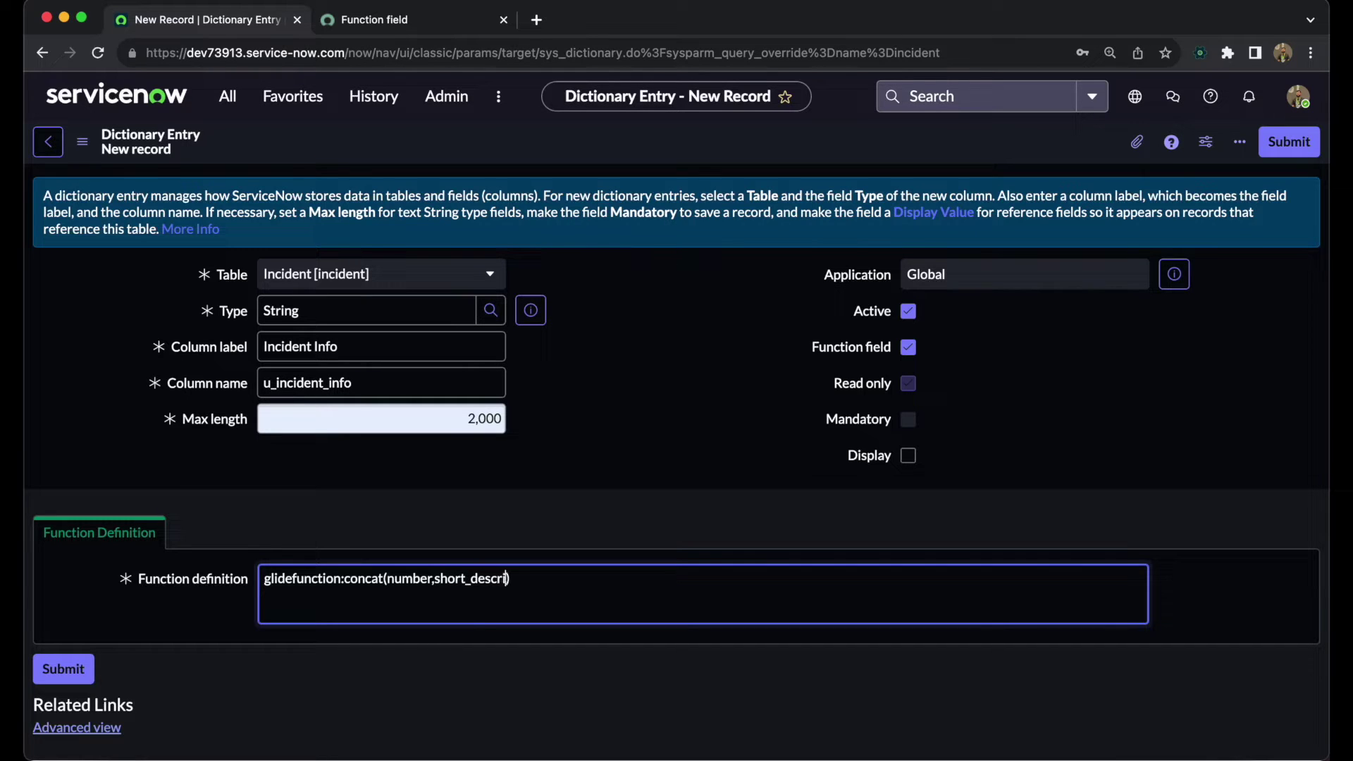
pyautogui.write('ion);')
pyautogui.press('BackSpace')
pyautogui.click(83, 142)
pyautogui.click(132, 159)
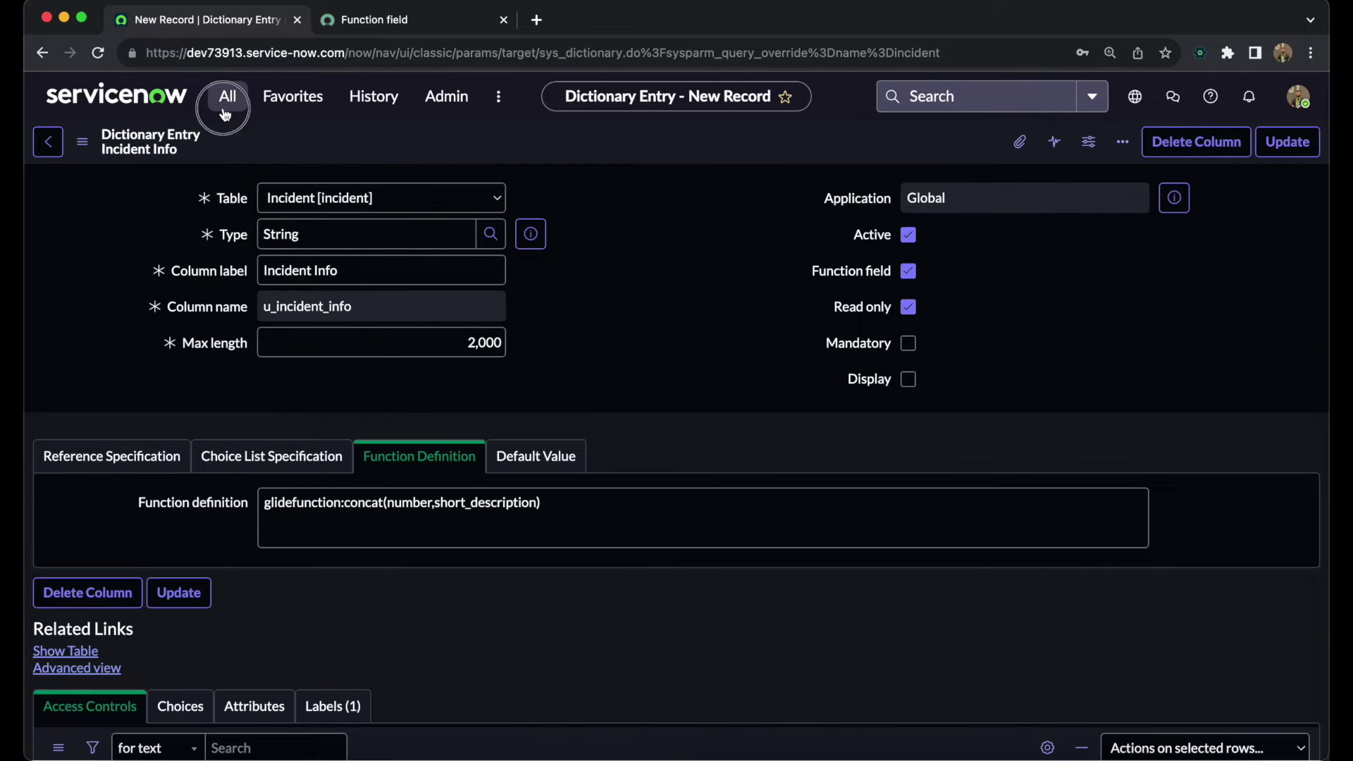
# - Filter the navigator for 'incident', open Incident > Open in a new tab, and open INC0010282
pyautogui.click(226, 105)
pyautogui.click(227, 106)
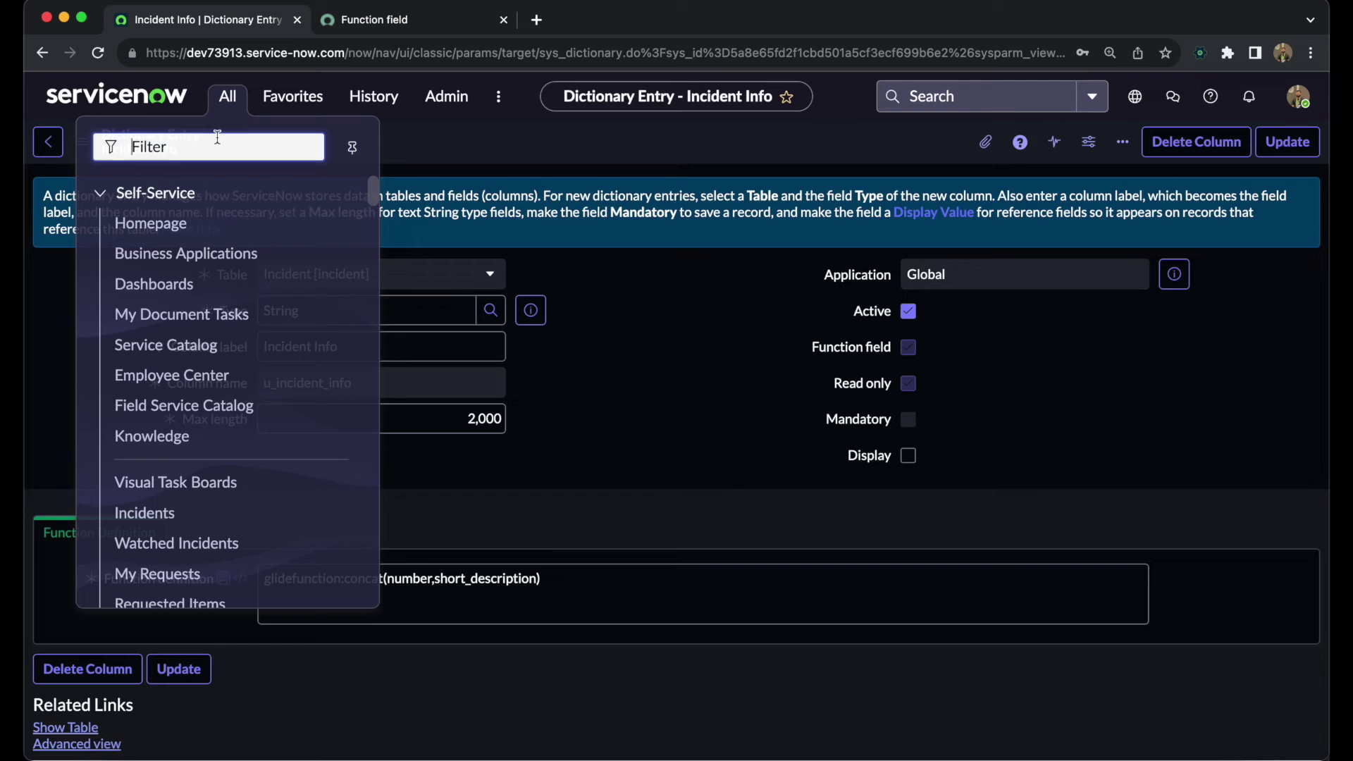
pyautogui.write('incident')
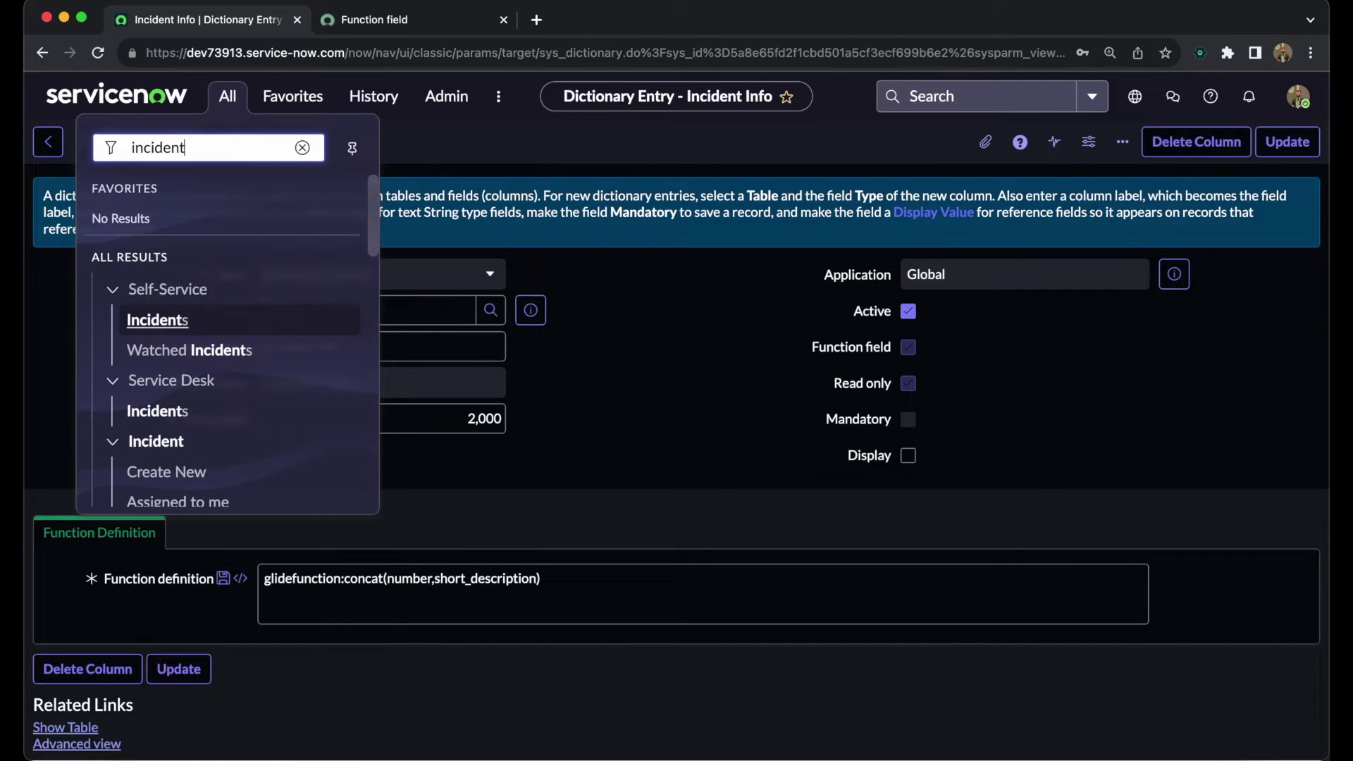
pyautogui.scroll(-3, 262, 399)
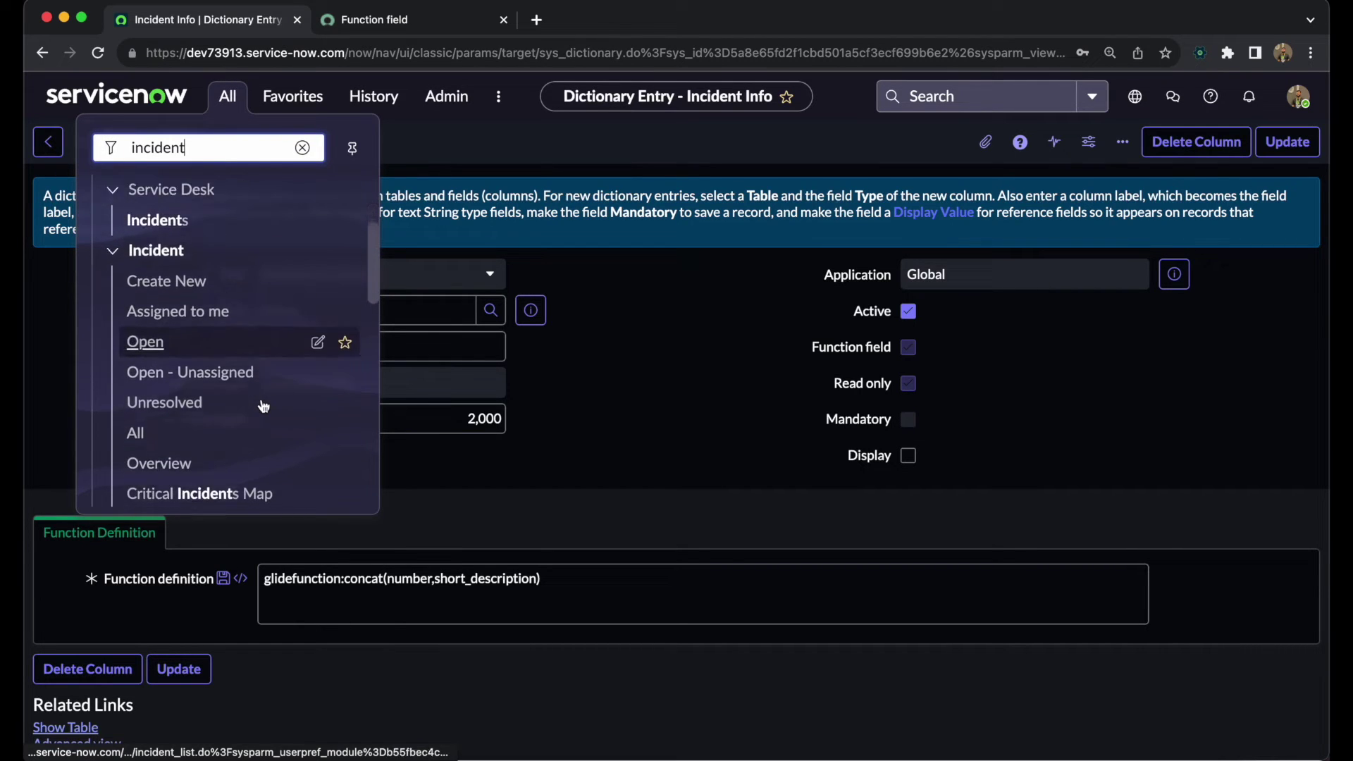
pyautogui.keyDown('super'); pyautogui.click(178, 324); pyautogui.keyUp('super')
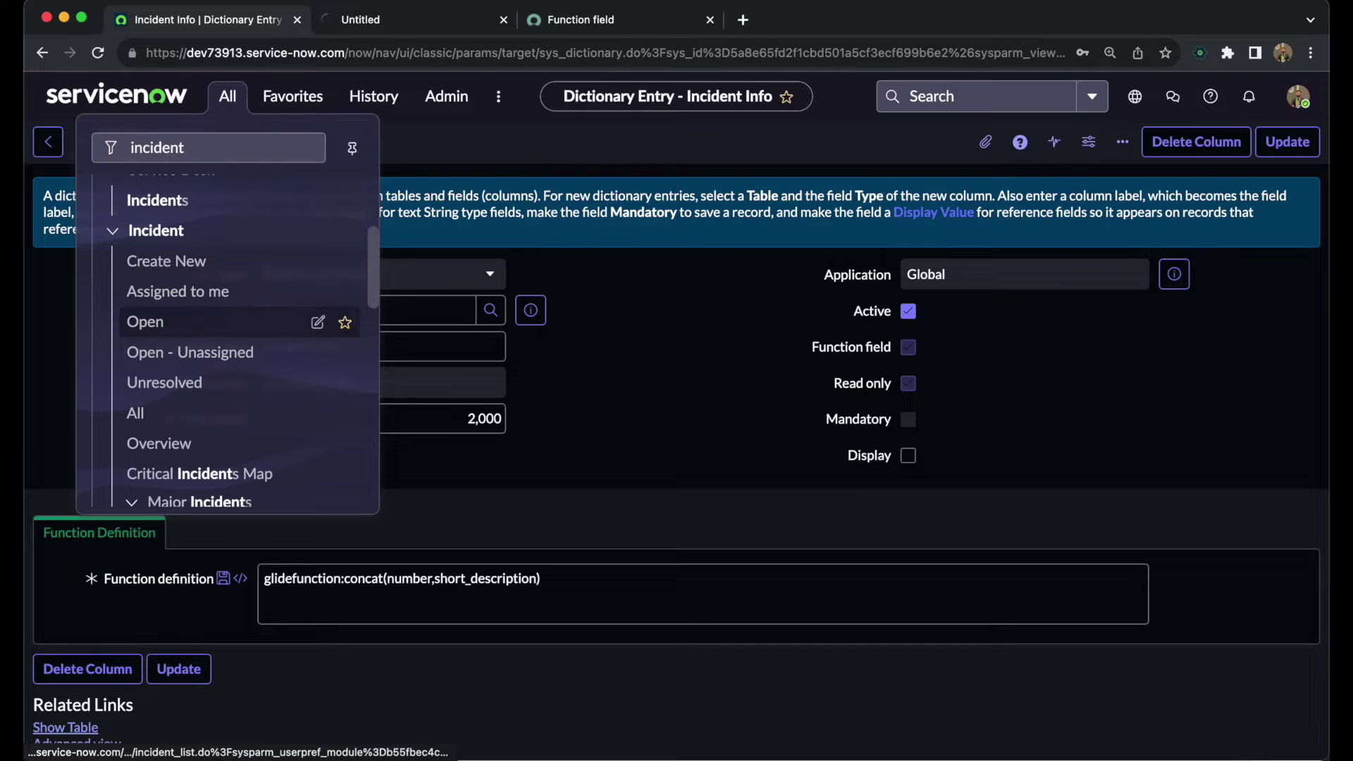
pyautogui.click(423, 19)
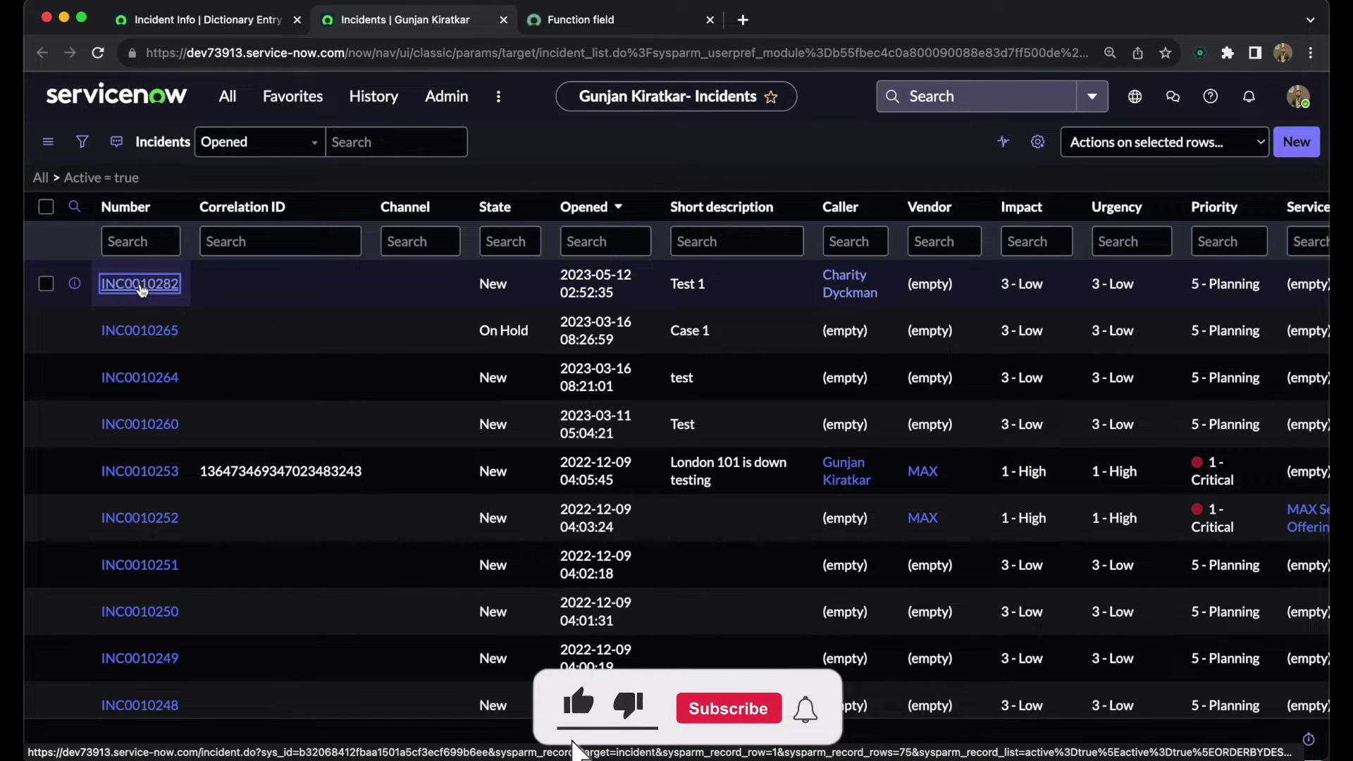
pyautogui.click(141, 286)
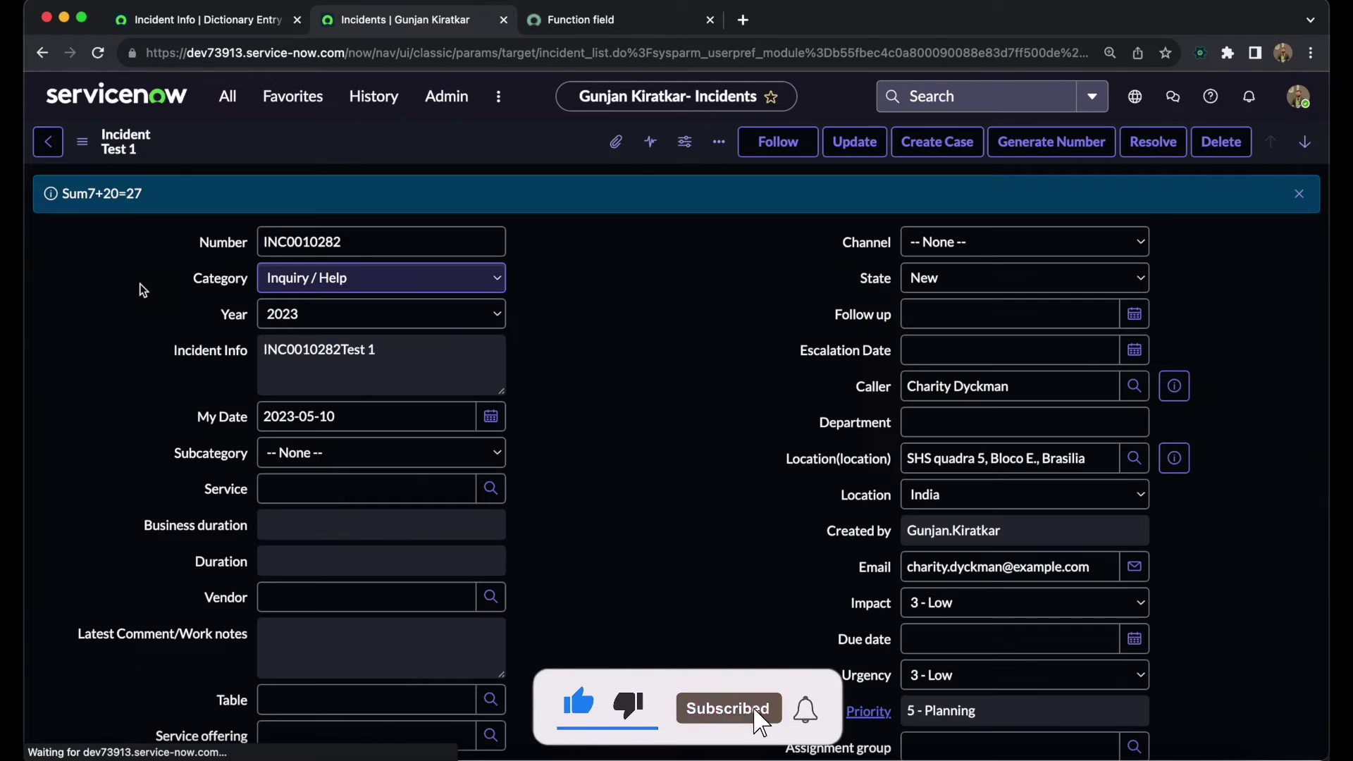
pyautogui.click(158, 356)
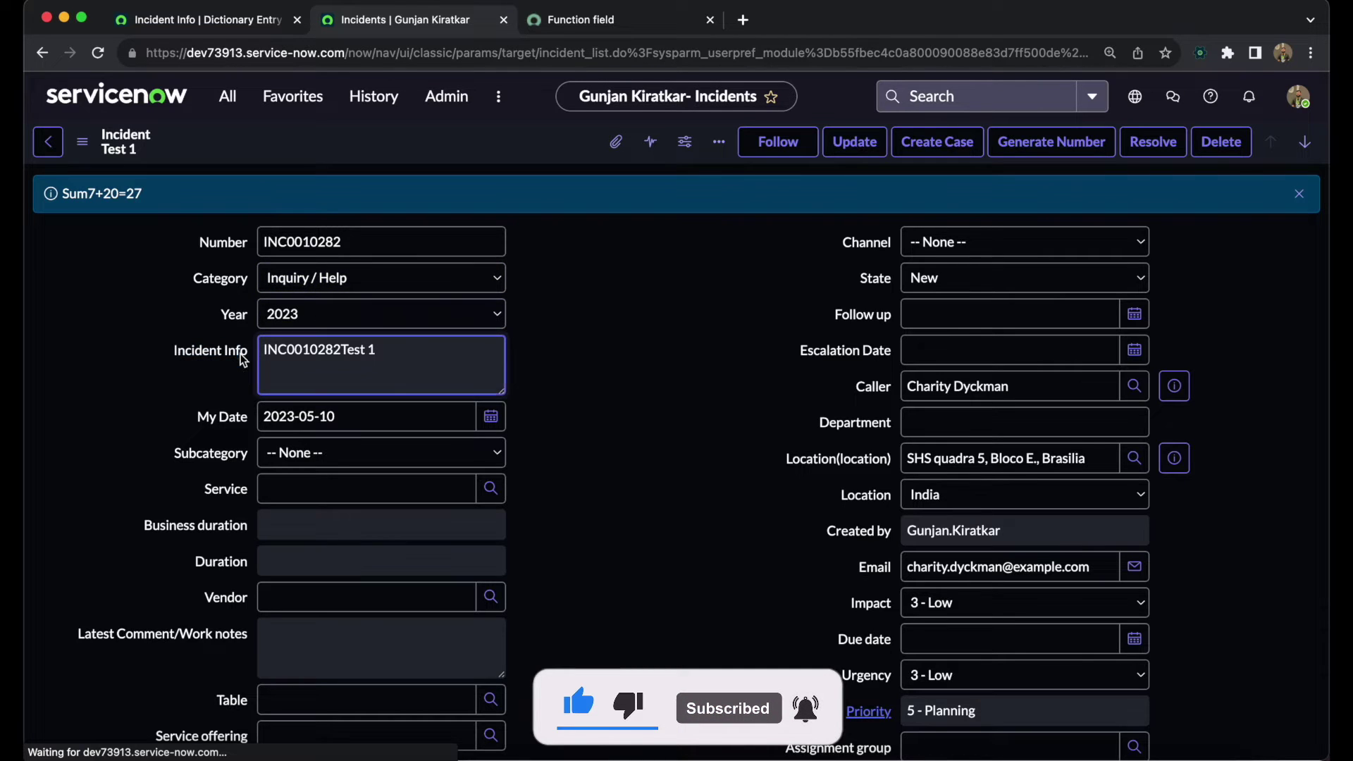
pyautogui.moveTo(259, 356); pyautogui.dragTo(346, 350)
pyautogui.click(374, 356)
pyautogui.scroll(-8, 374, 356)
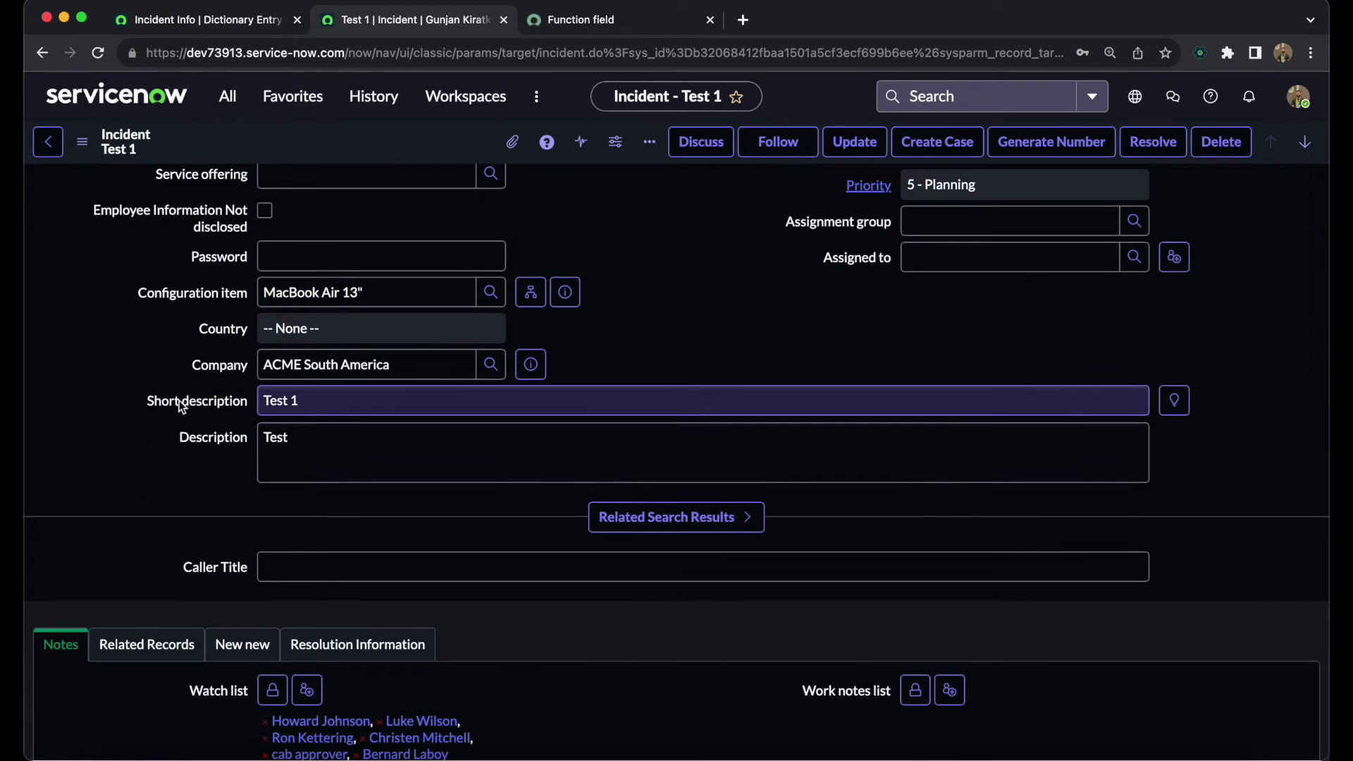
pyautogui.click(307, 399)
pyautogui.scroll(8, 303, 396)
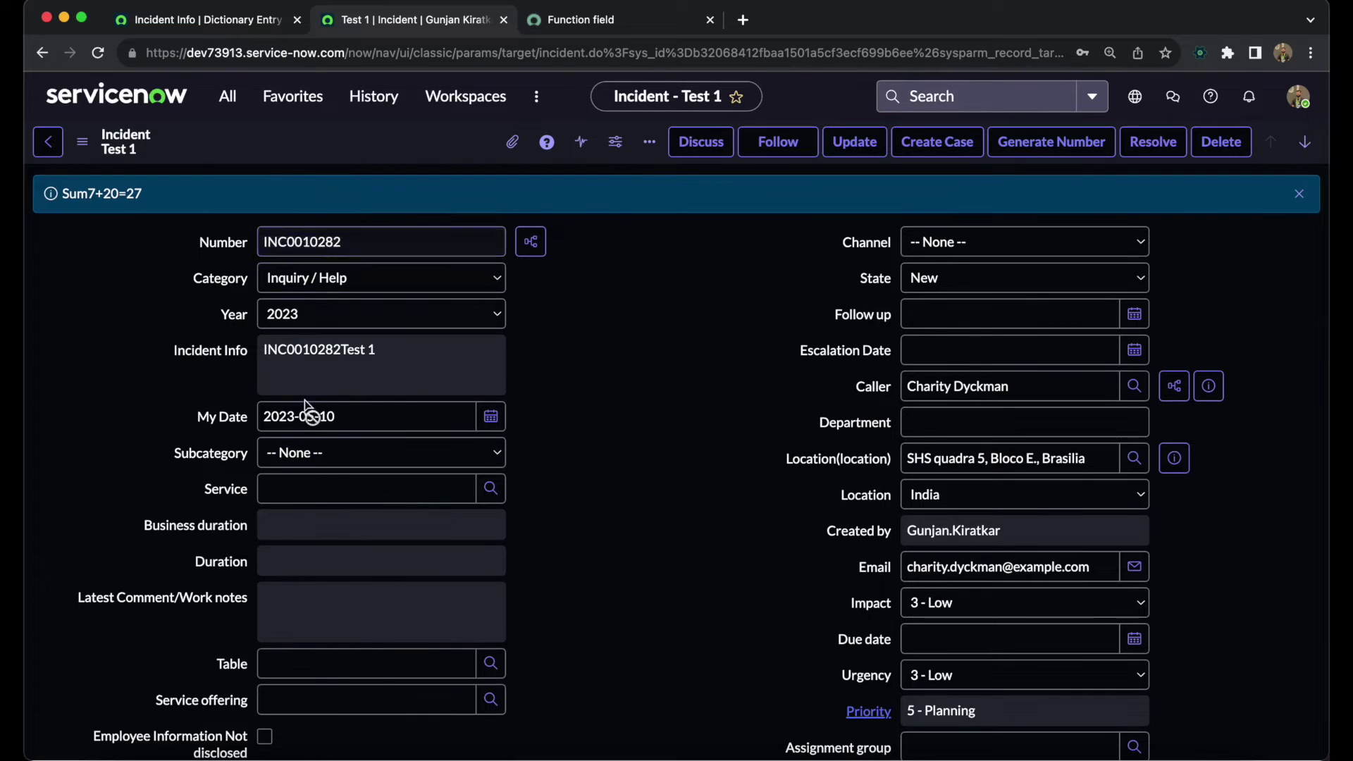
pyautogui.moveTo(266, 352); pyautogui.dragTo(421, 365)
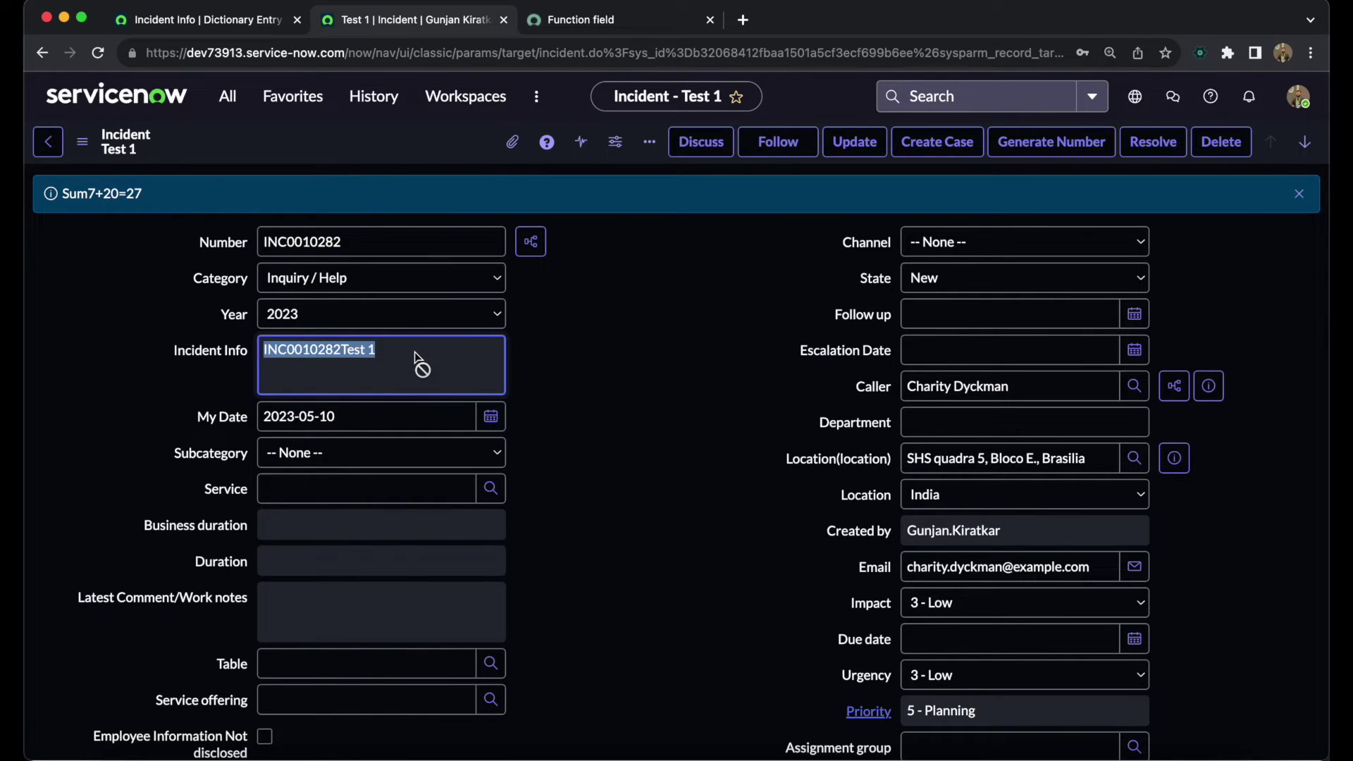
pyautogui.click(356, 350)
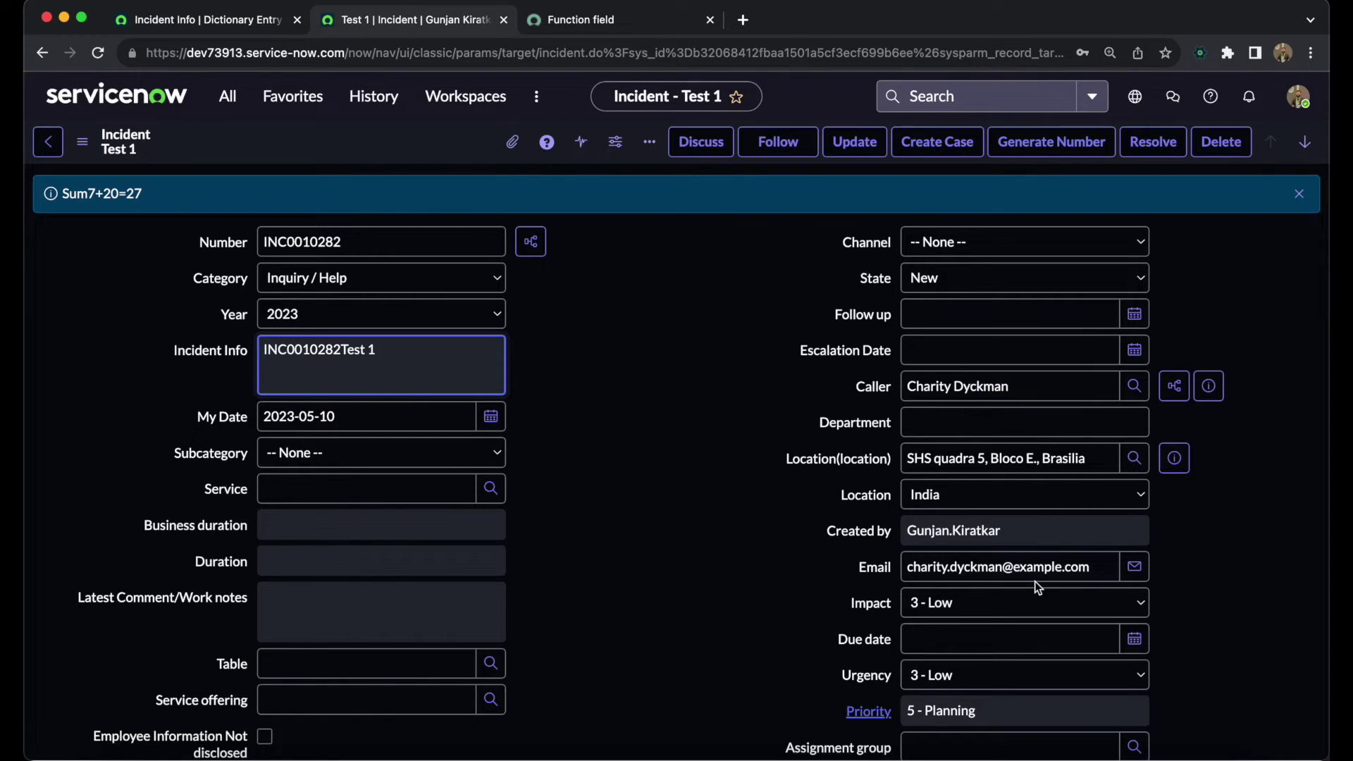
pyautogui.scroll(-3, 869, 604)
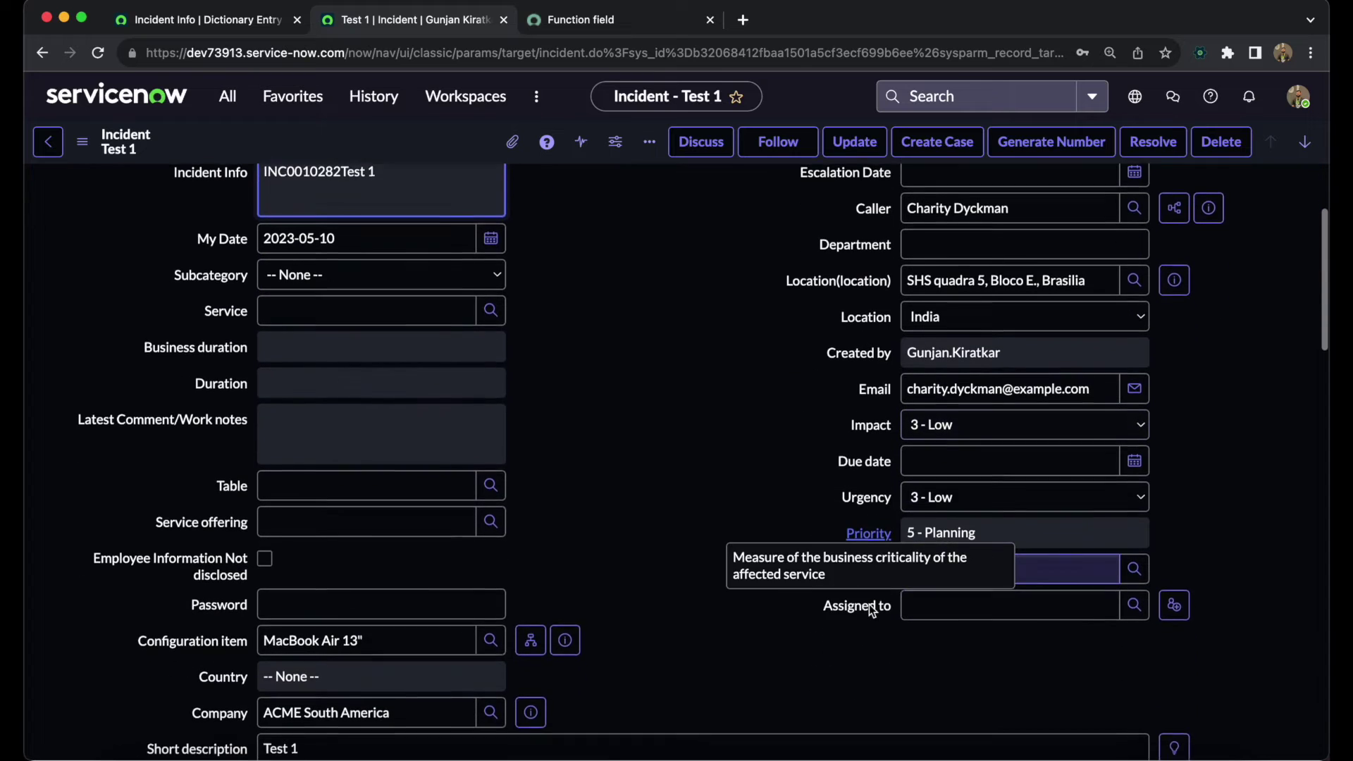
pyautogui.scroll(3, 594, 430)
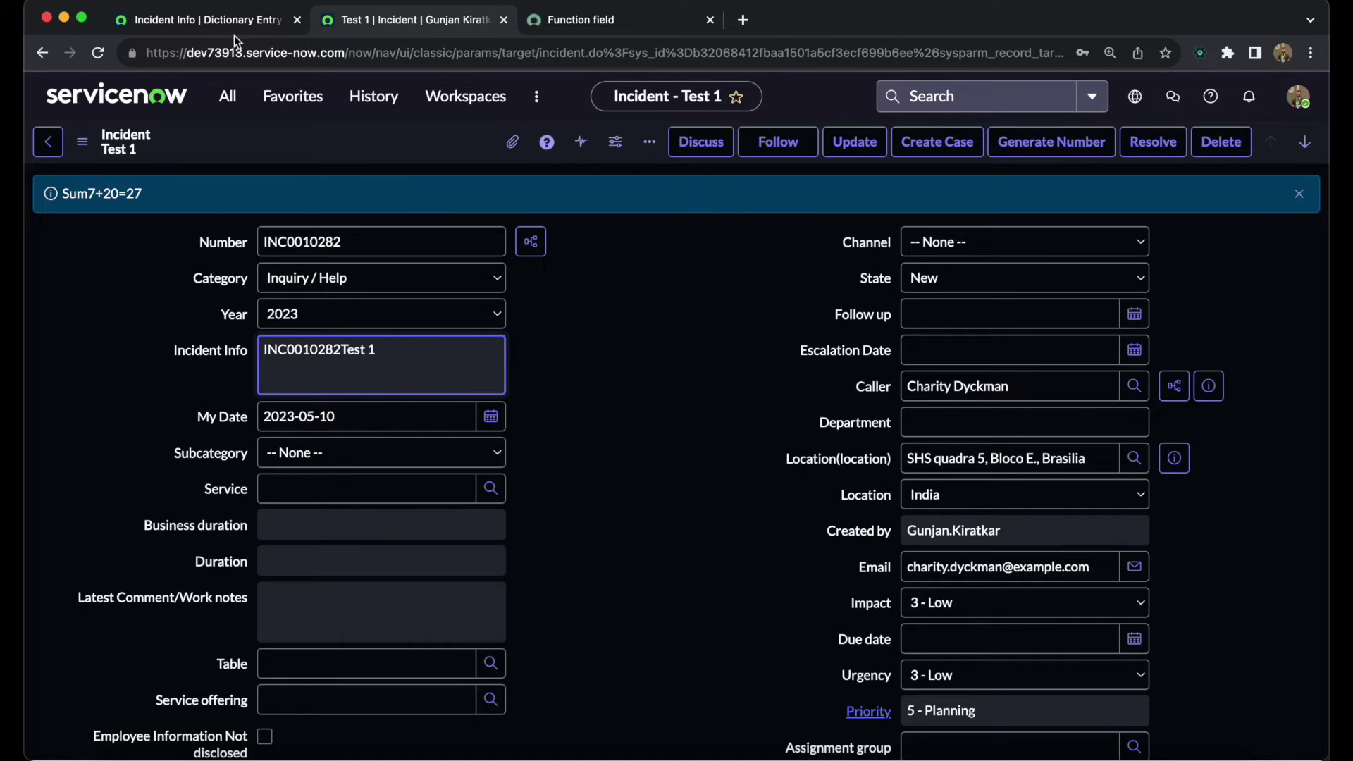
# - Insert the "Number :" and "Short Description :" labels into the concat() function definition
pyautogui.click(218, 22)
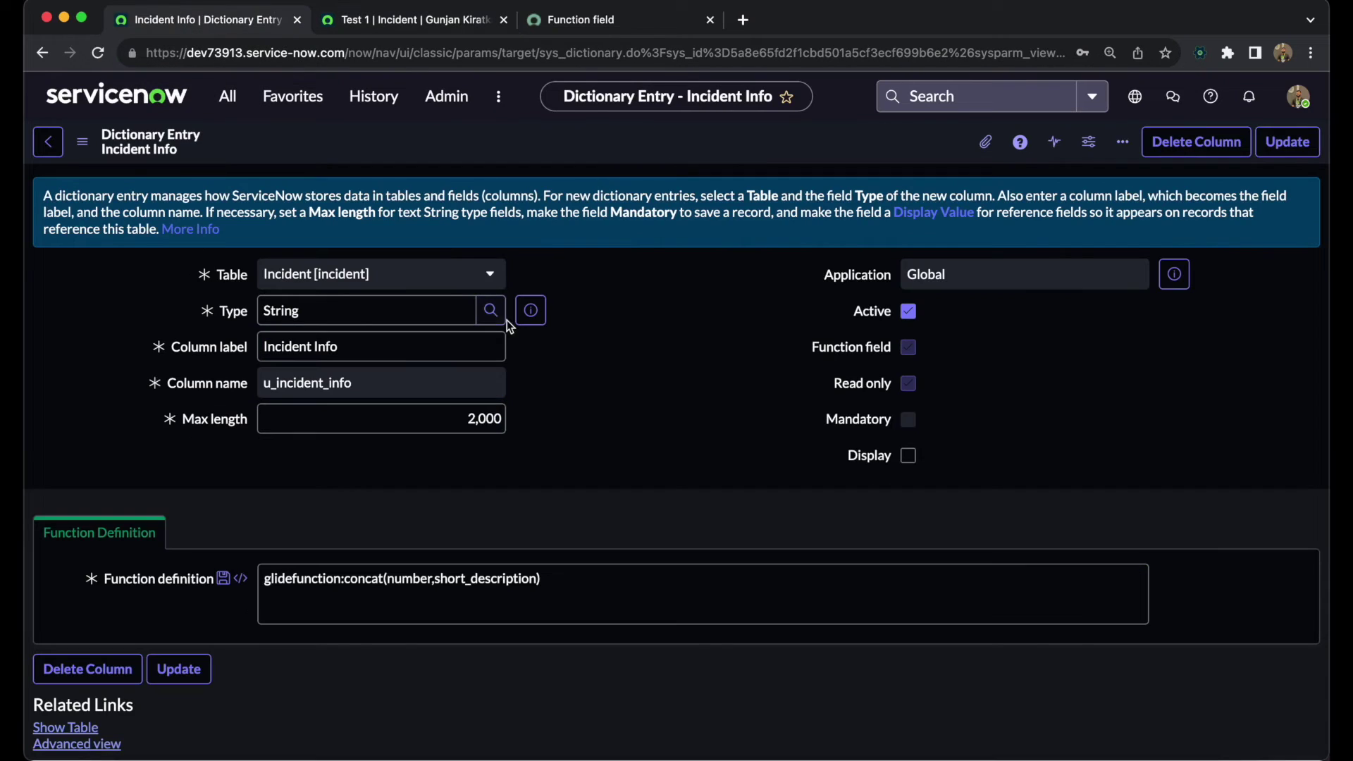
pyautogui.click(387, 579)
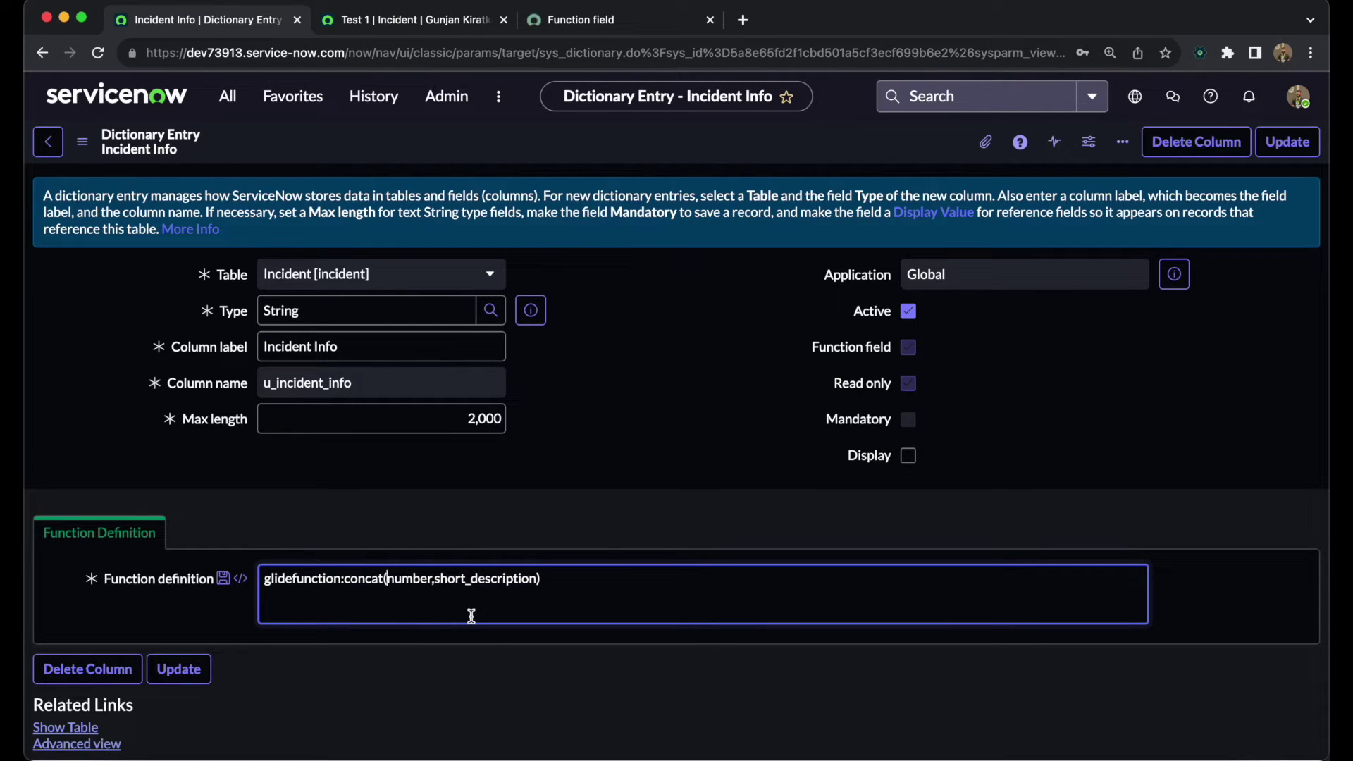
pyautogui.write('"Num')
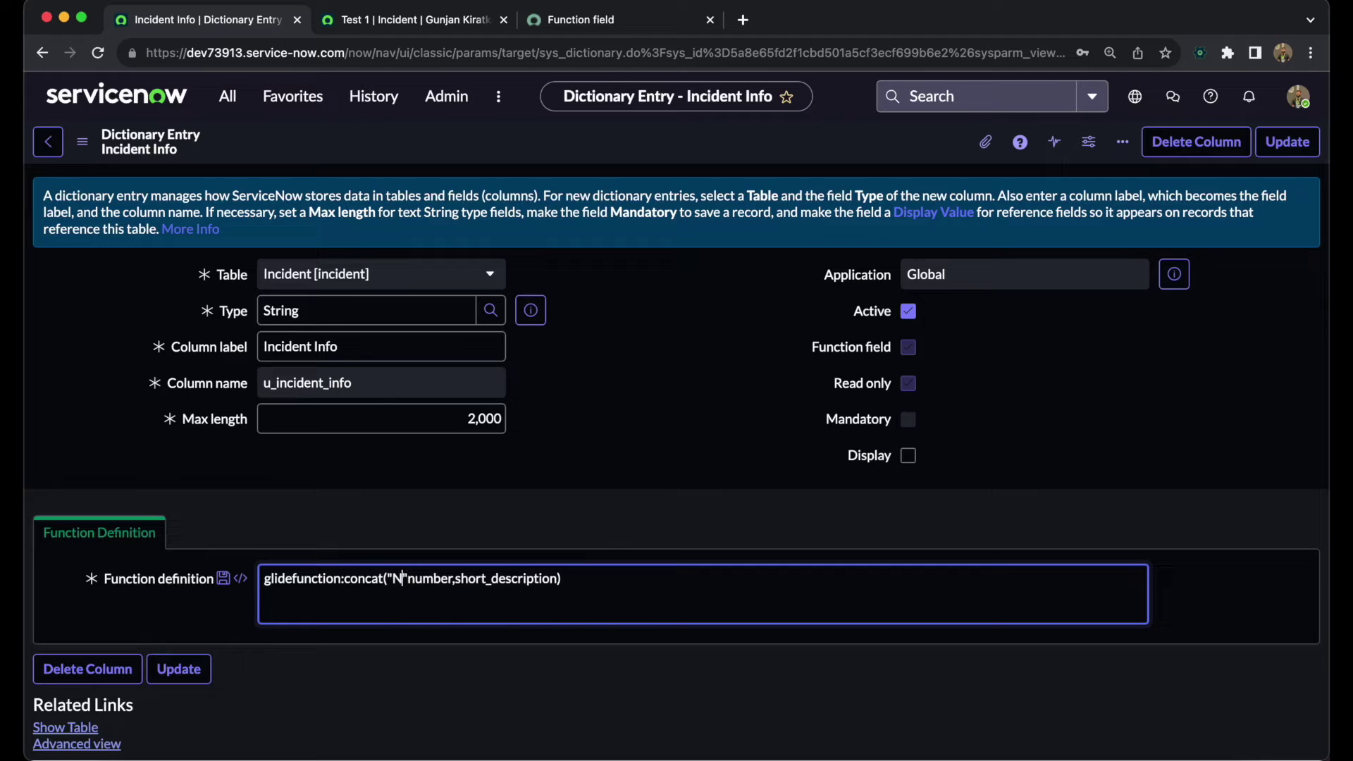
pyautogui.write('ber ')
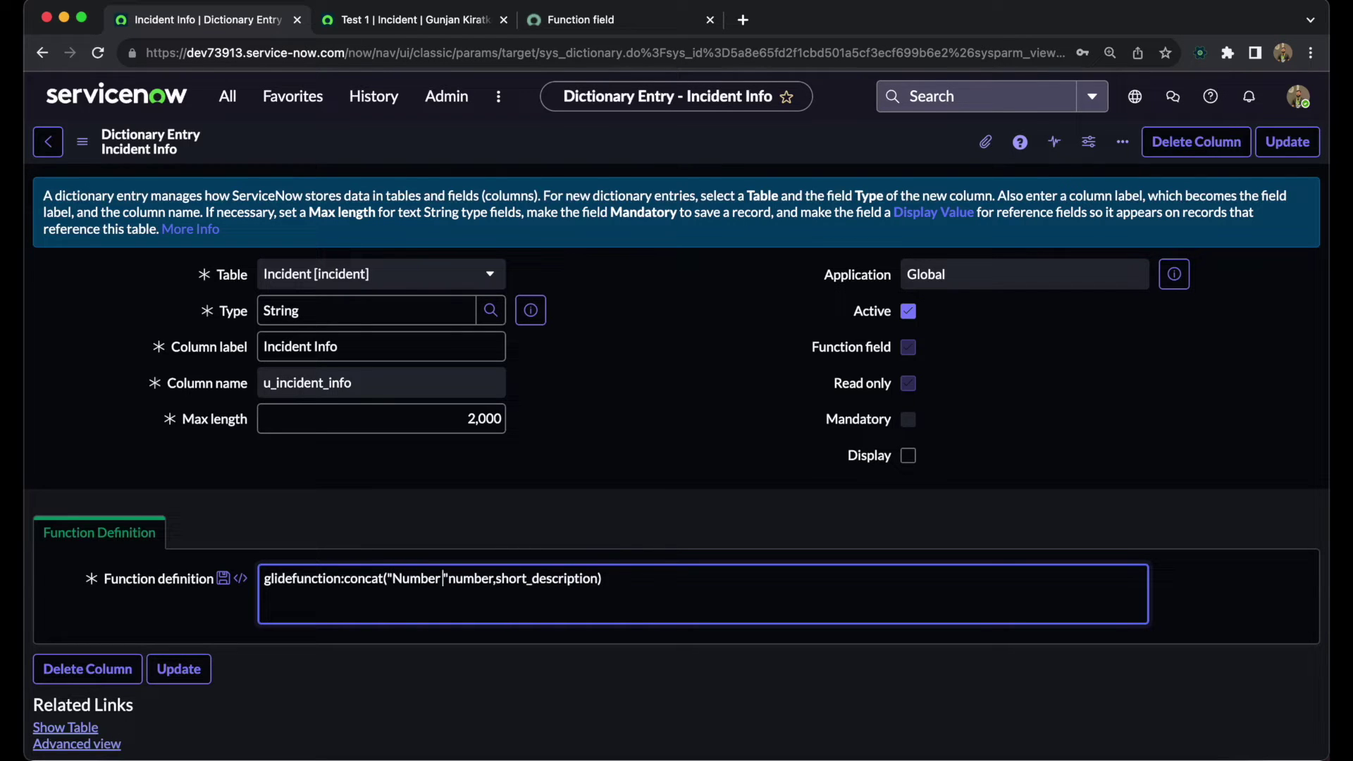
pyautogui.write(':')
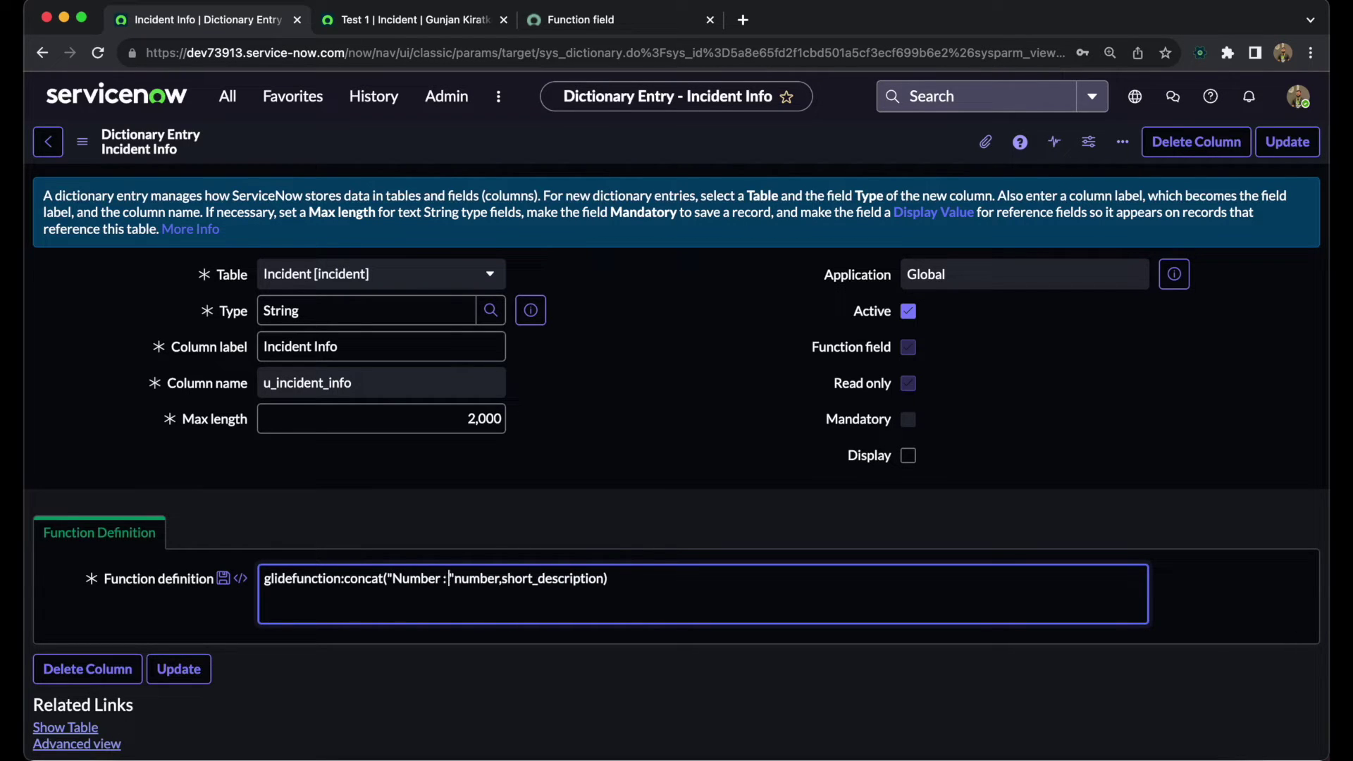
pyautogui.click(503, 579)
pyautogui.write(',"Short D')
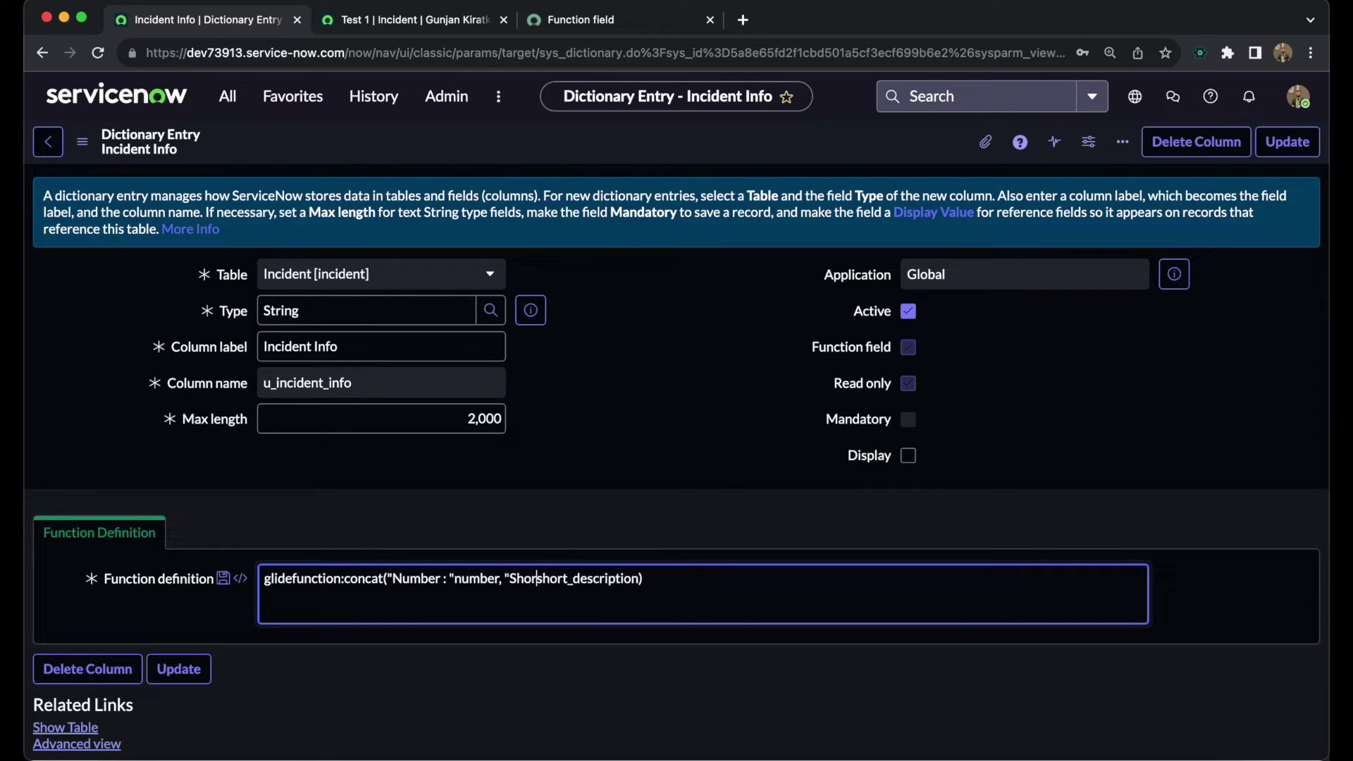
pyautogui.write('escription')
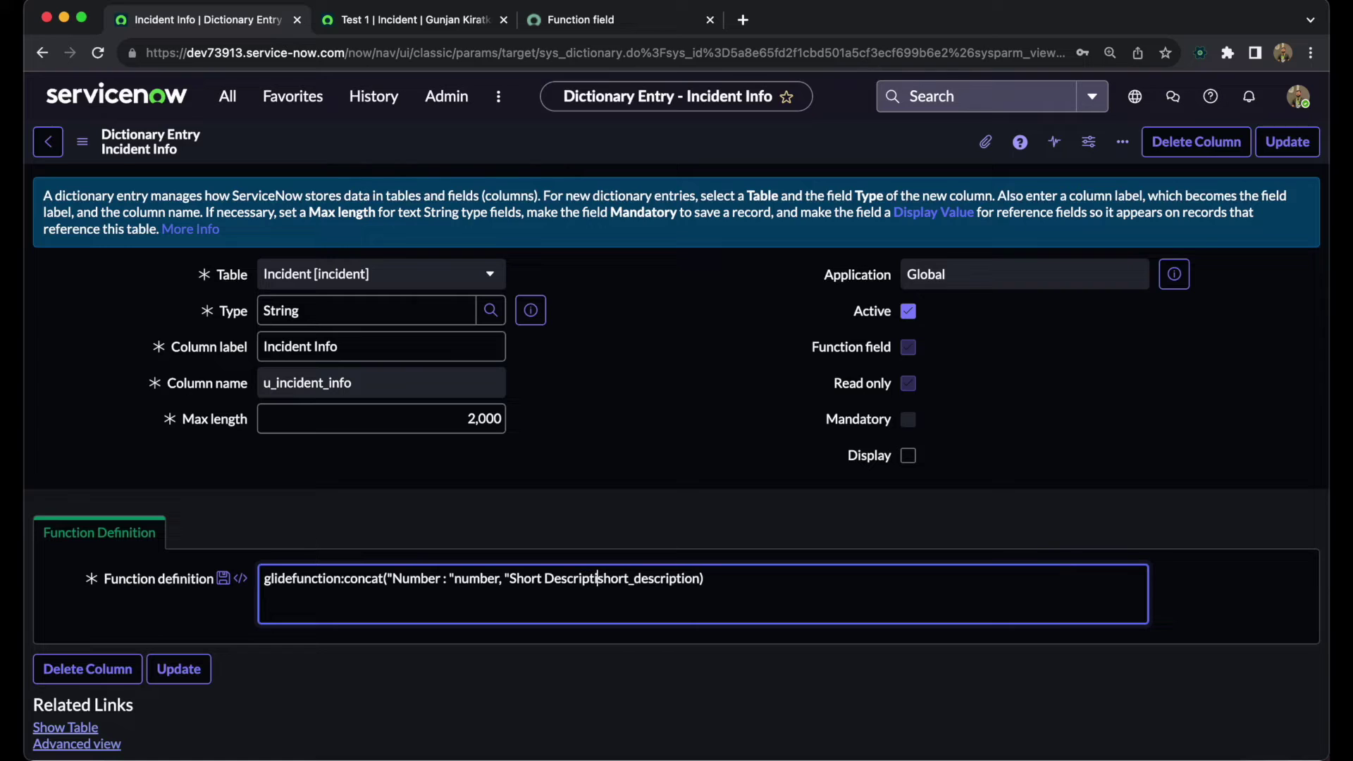
pyautogui.write(' "')
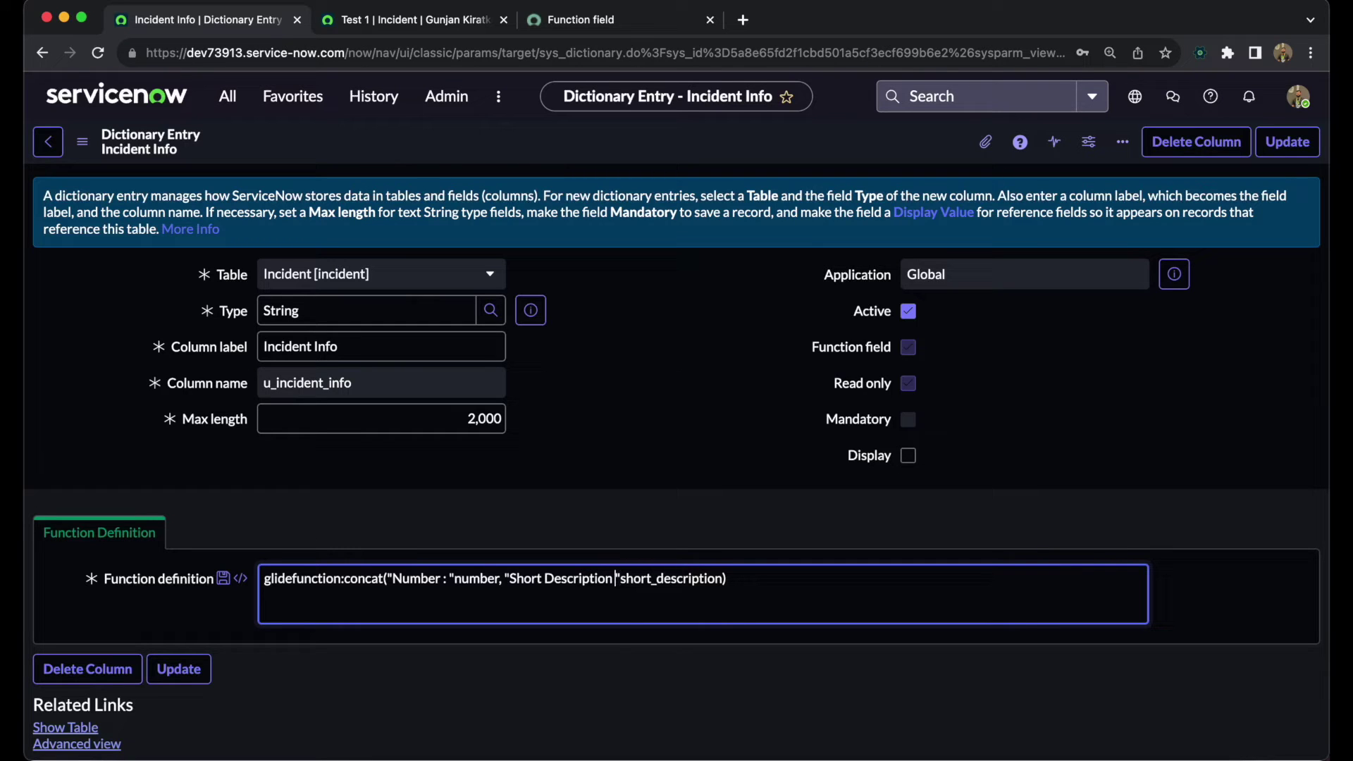
pyautogui.write(':')
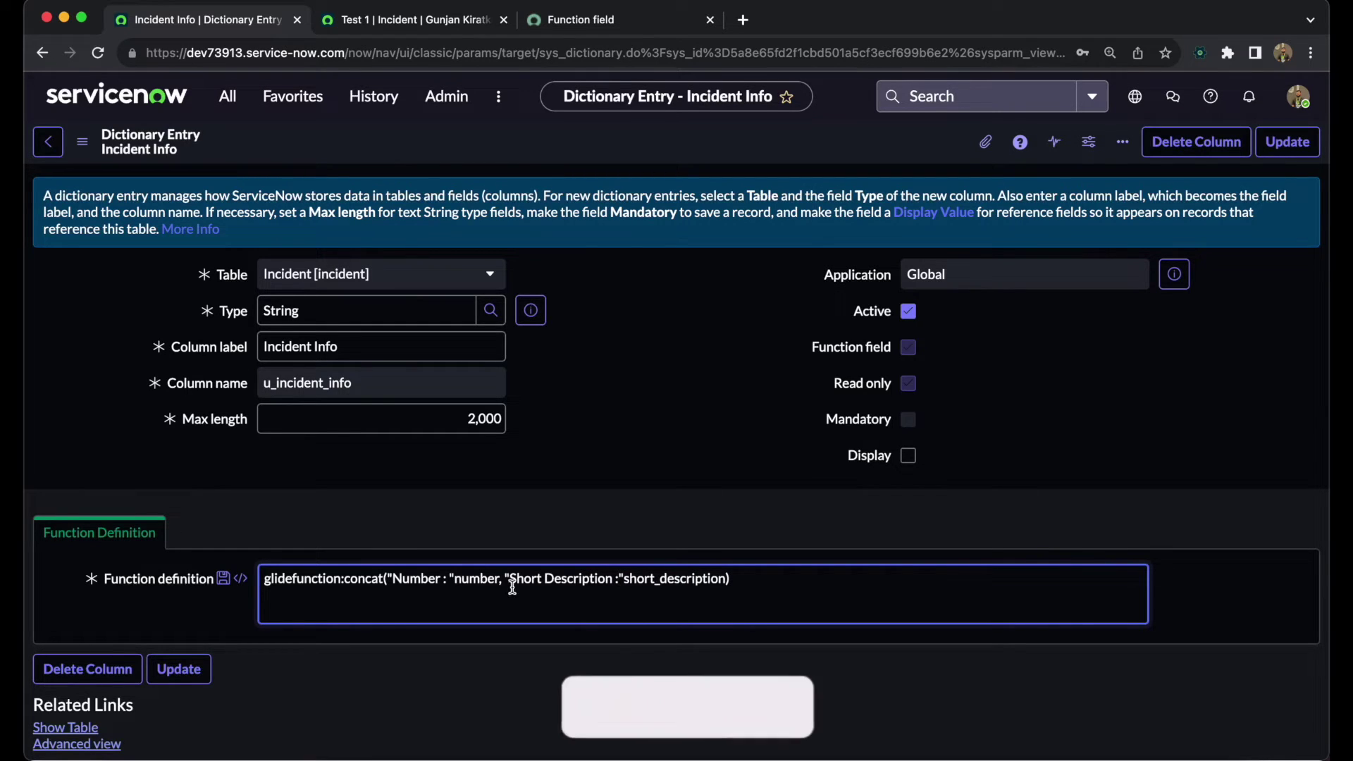
pyautogui.click(81, 144)
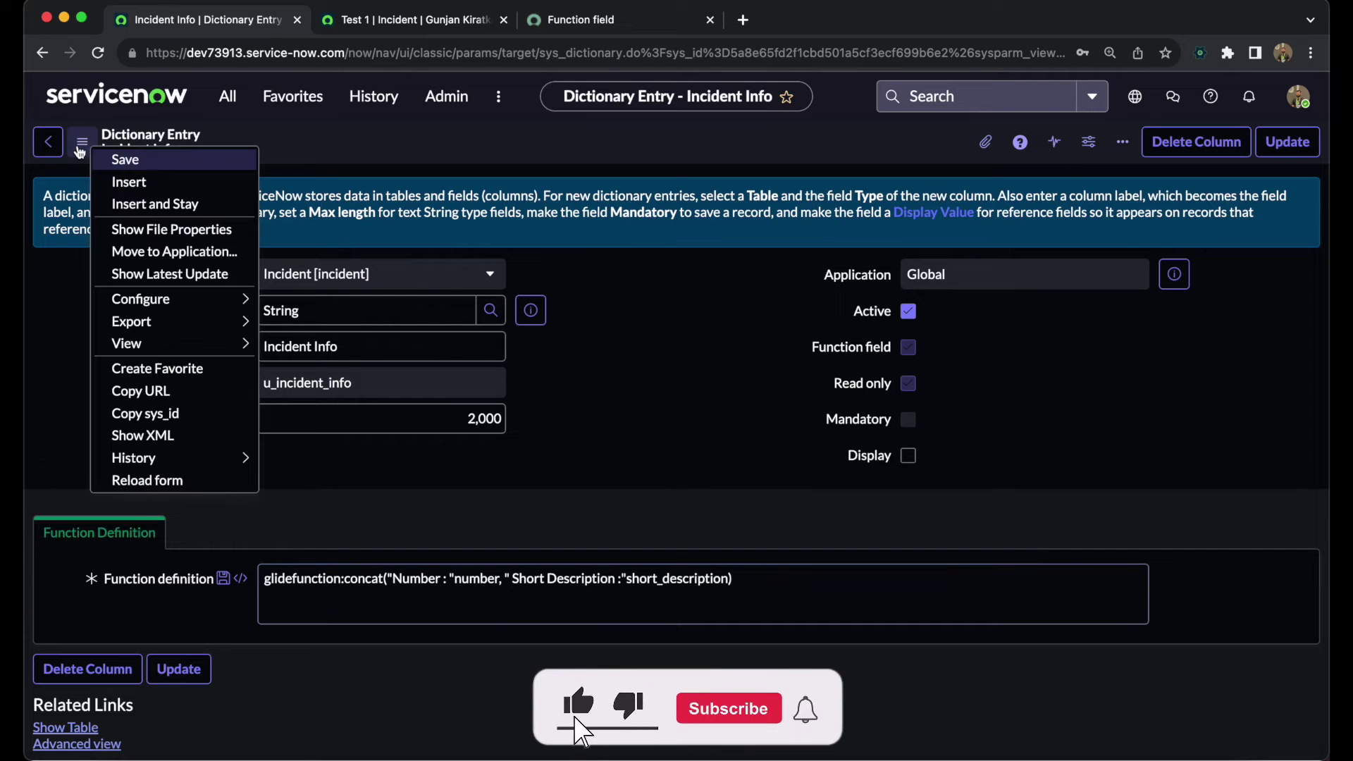
# - Save the entry, then reload the Test 1 incident and check its labelled Incident Info text
pyautogui.click(123, 159)
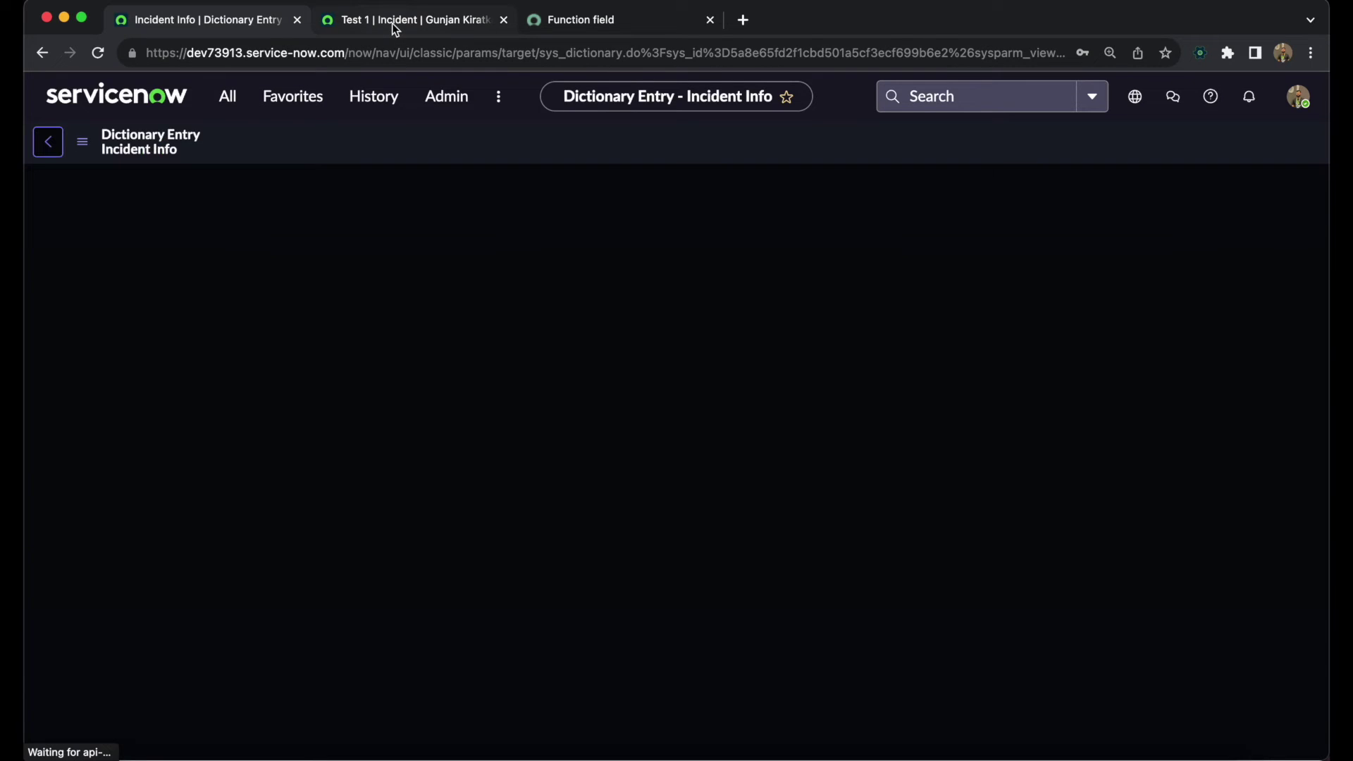
pyautogui.click(392, 23)
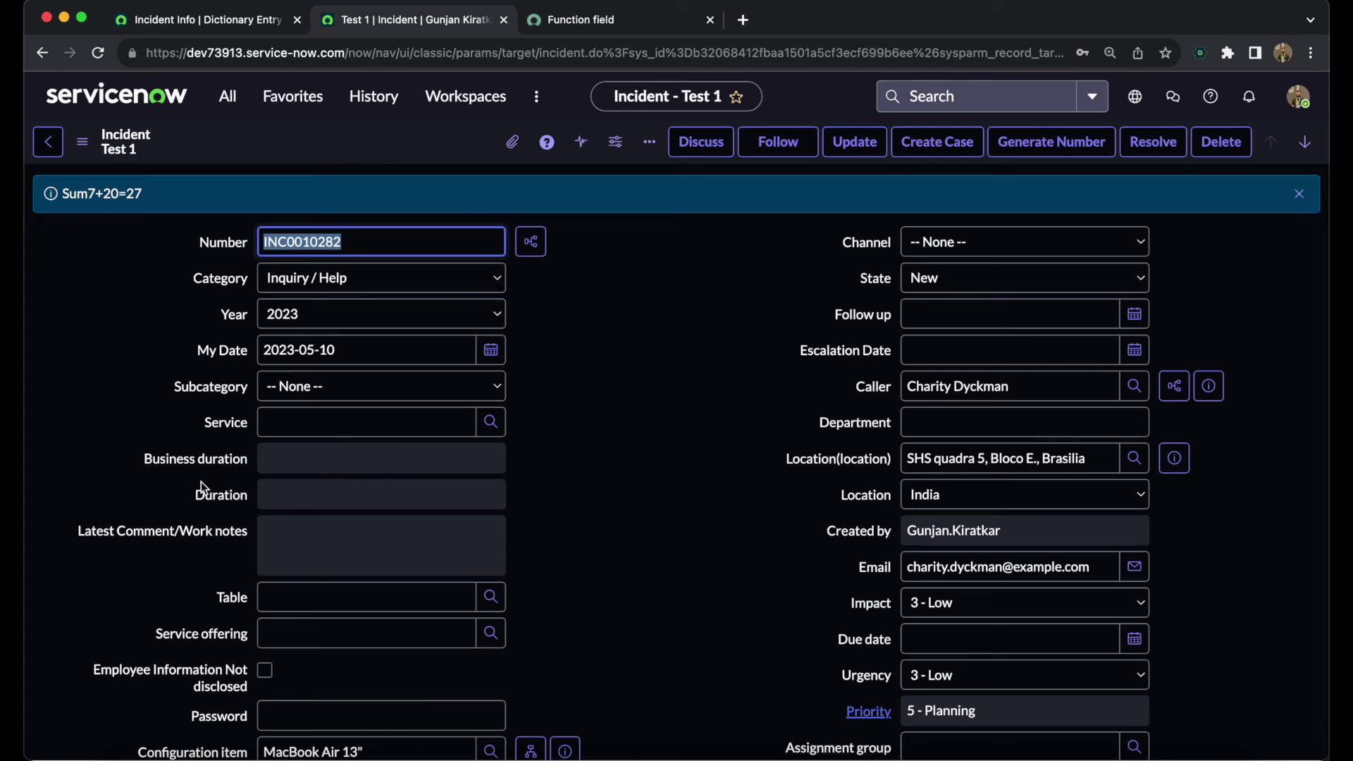
pyautogui.click(98, 53)
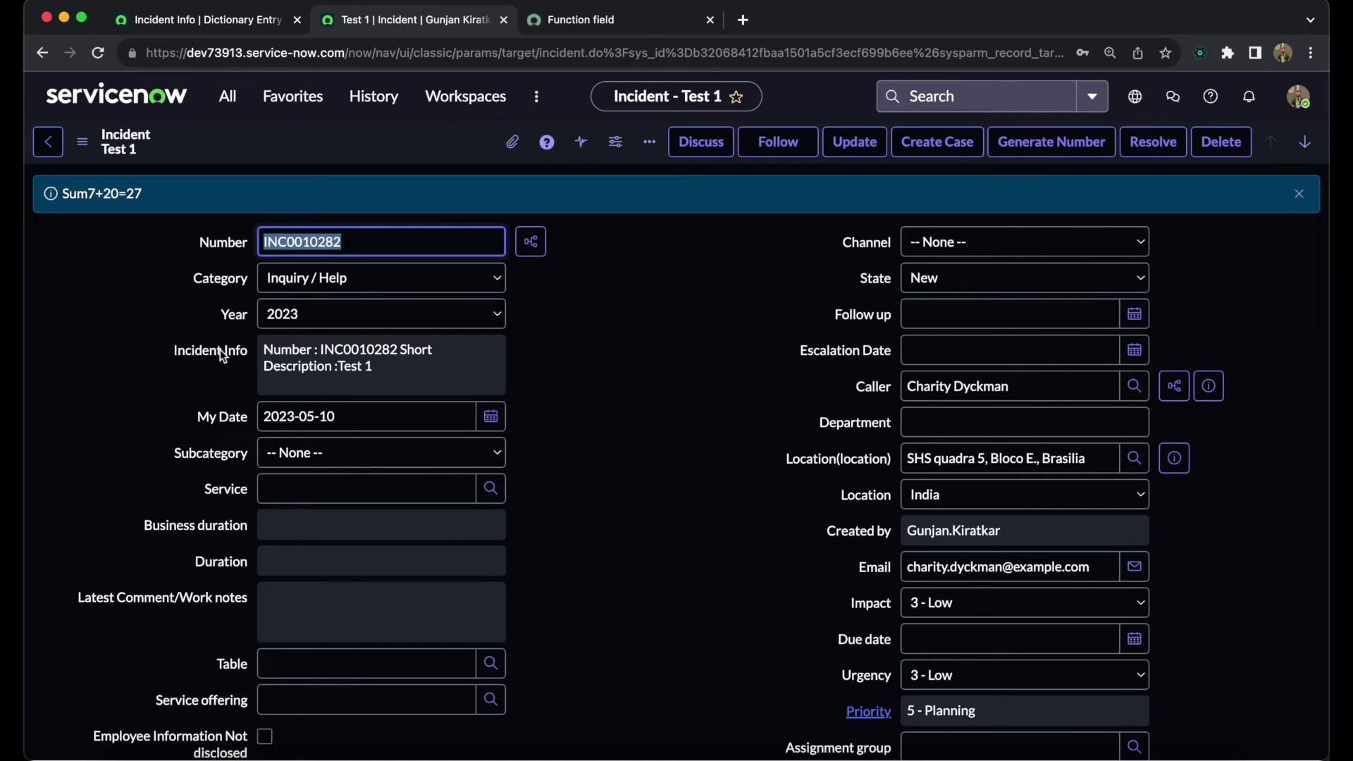
pyautogui.moveTo(266, 352); pyautogui.dragTo(496, 387)
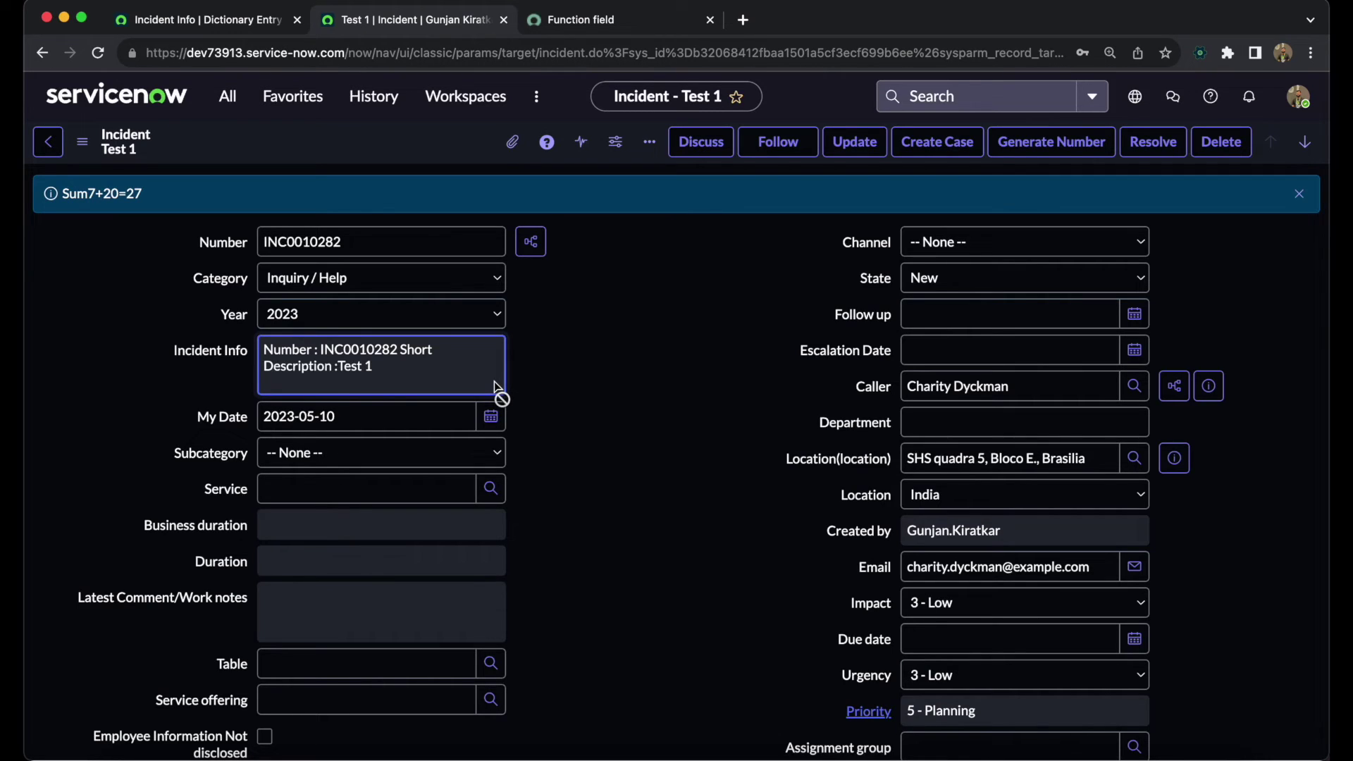
pyautogui.click(231, 31)
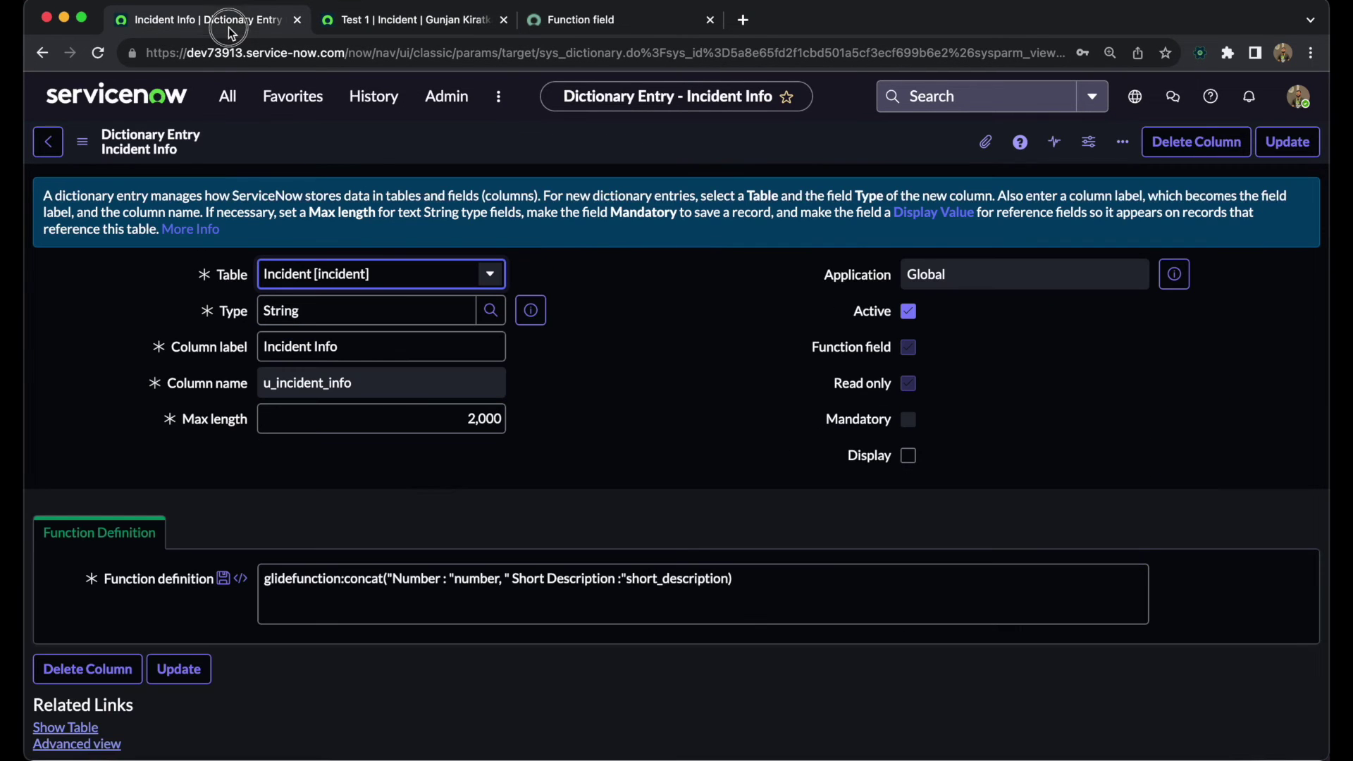
pyautogui.doubleClick(363, 579)
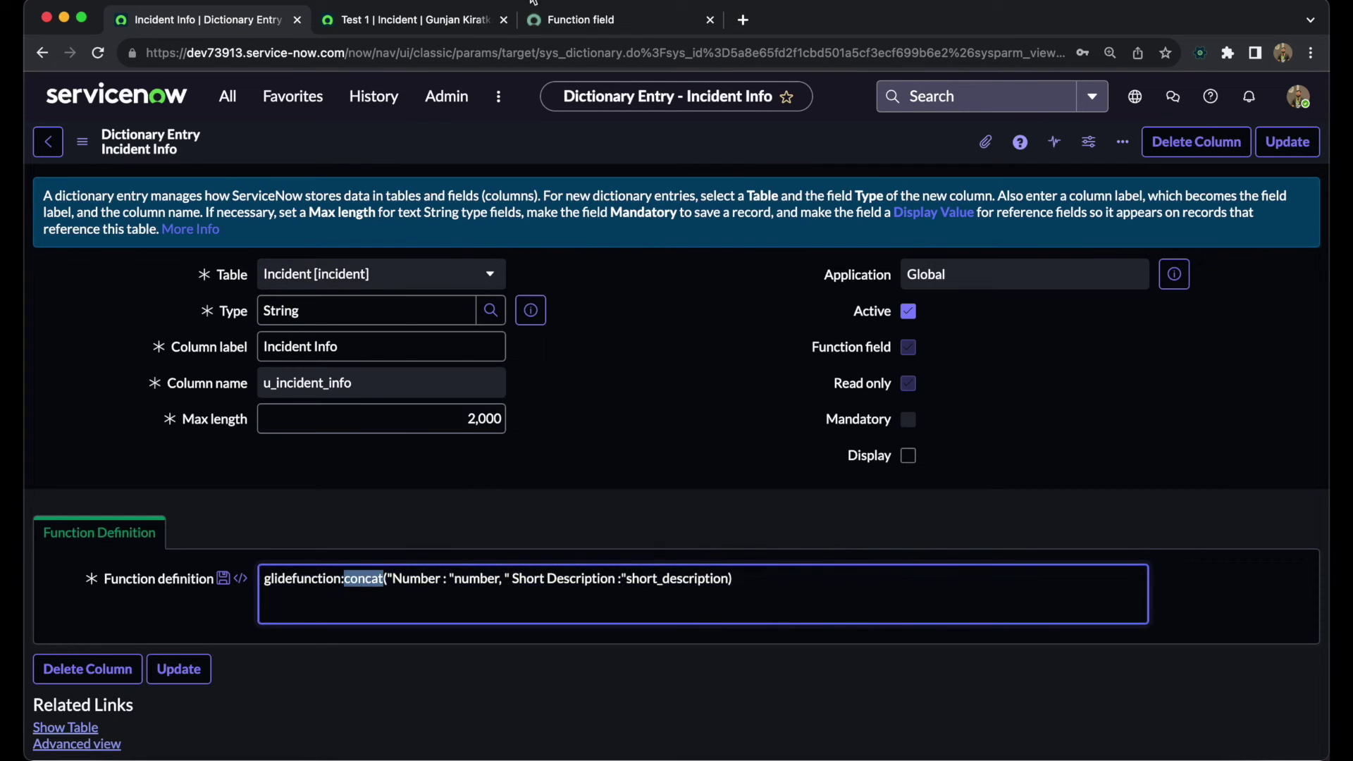
pyautogui.click(578, 21)
pyautogui.scroll(-6, 432, 423)
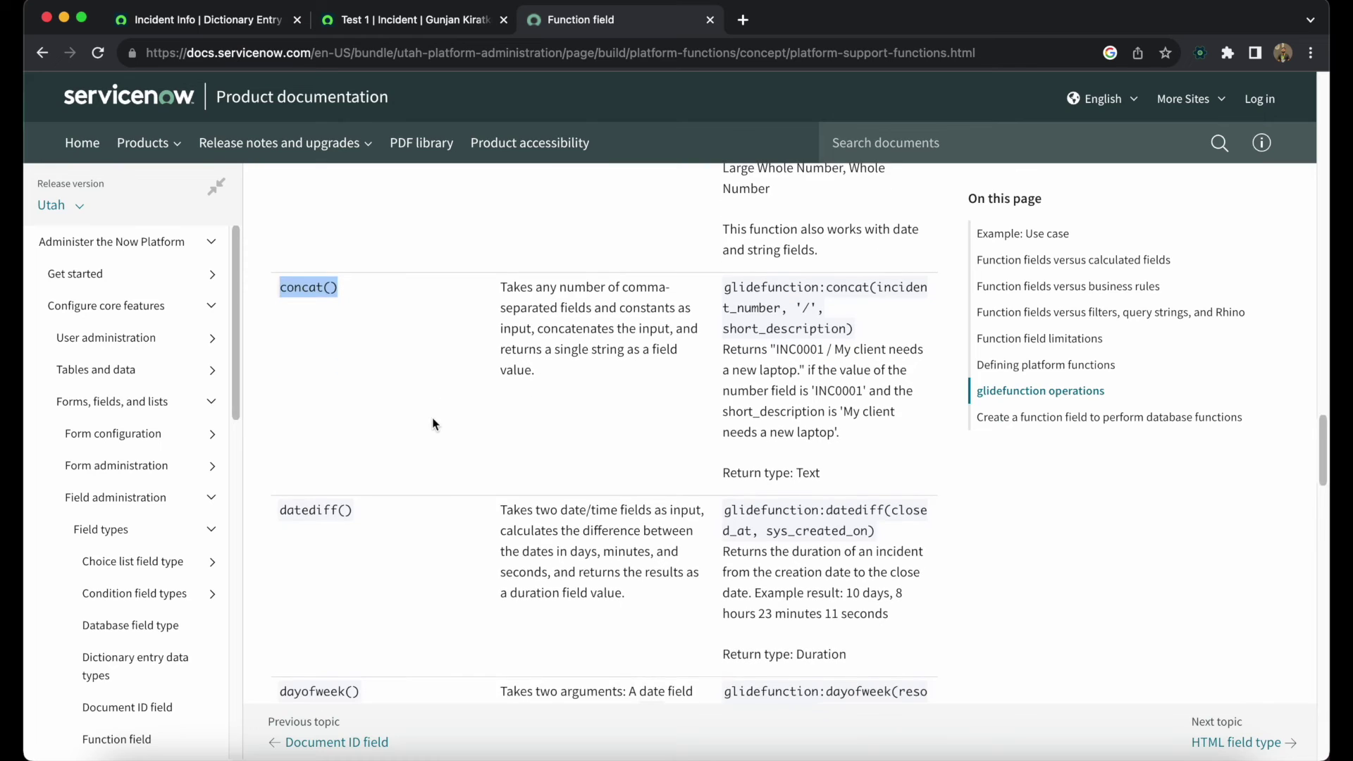
pyautogui.moveTo(276, 368); pyautogui.dragTo(384, 375)
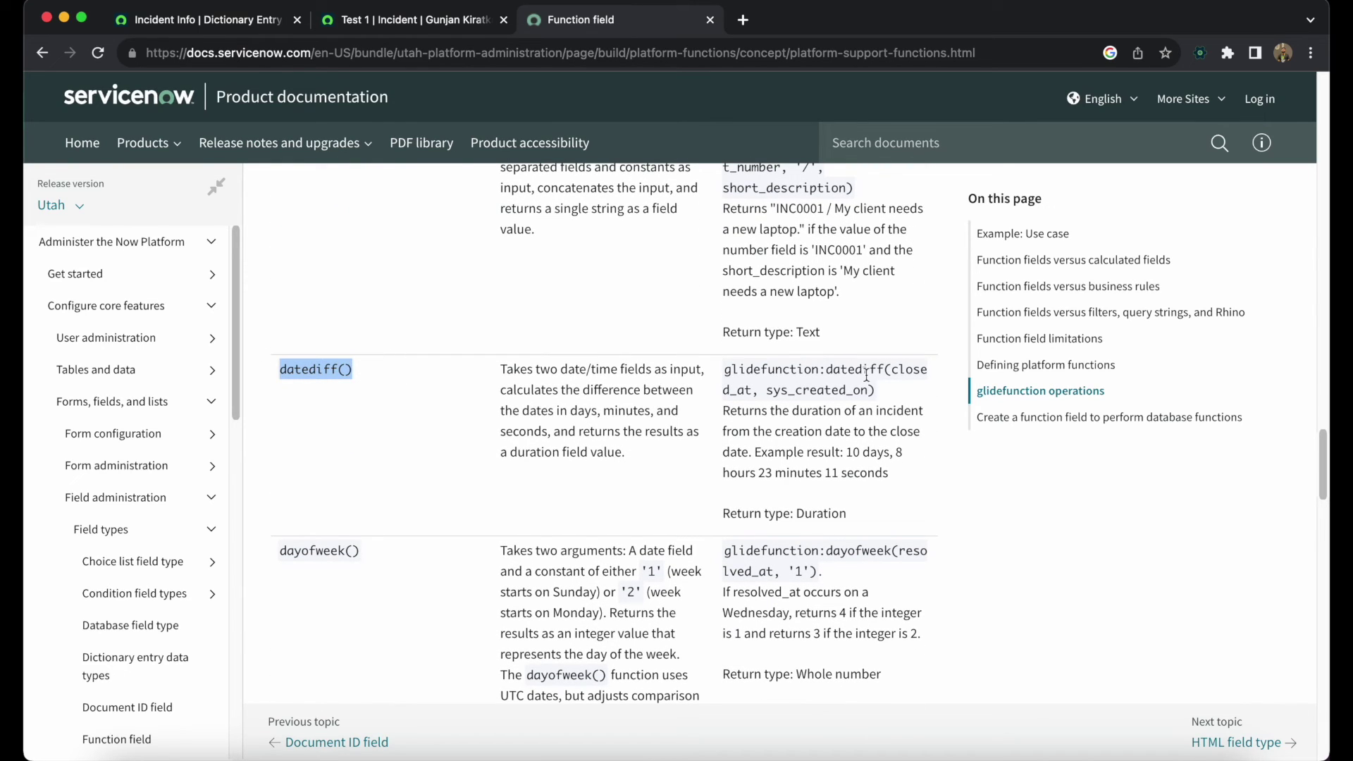
pyautogui.moveTo(891, 372); pyautogui.dragTo(871, 392)
pyautogui.doubleClick(793, 391)
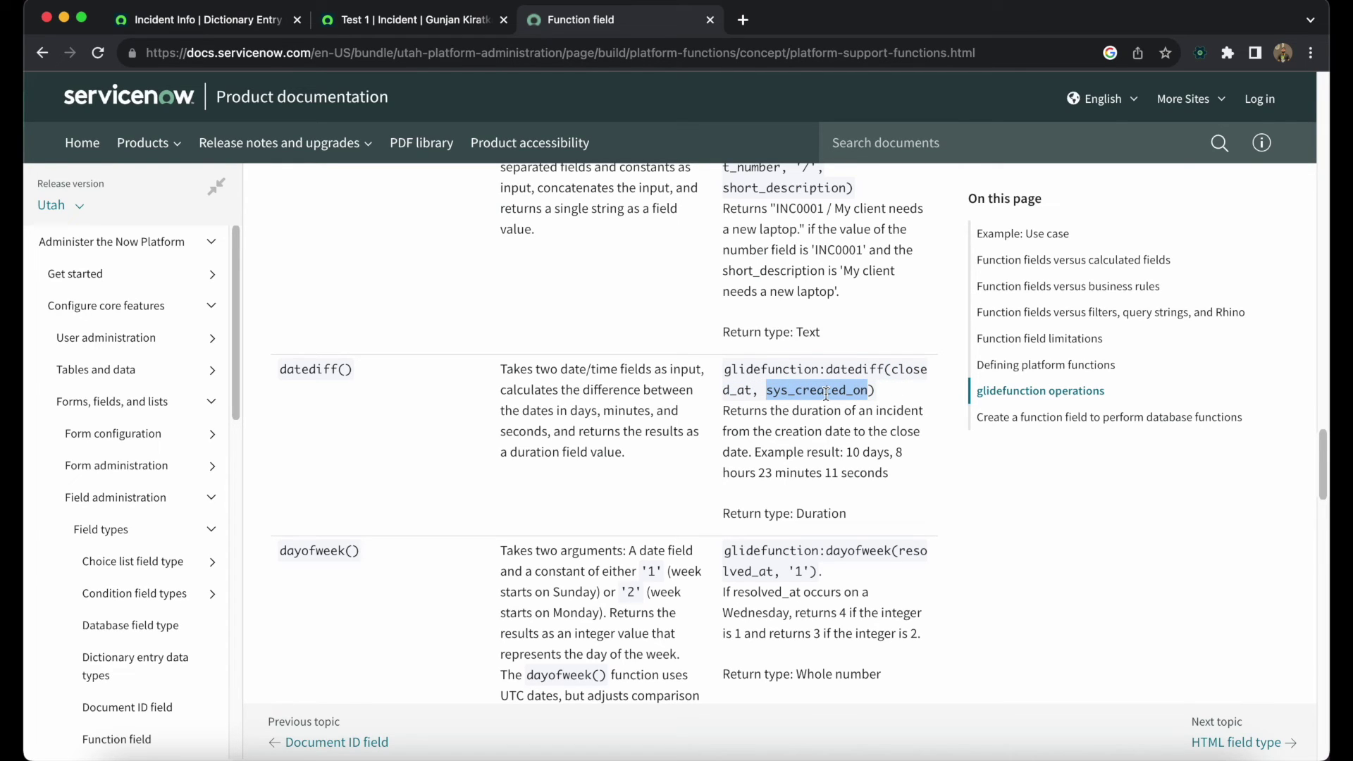
pyautogui.moveTo(891, 370); pyautogui.dragTo(752, 392)
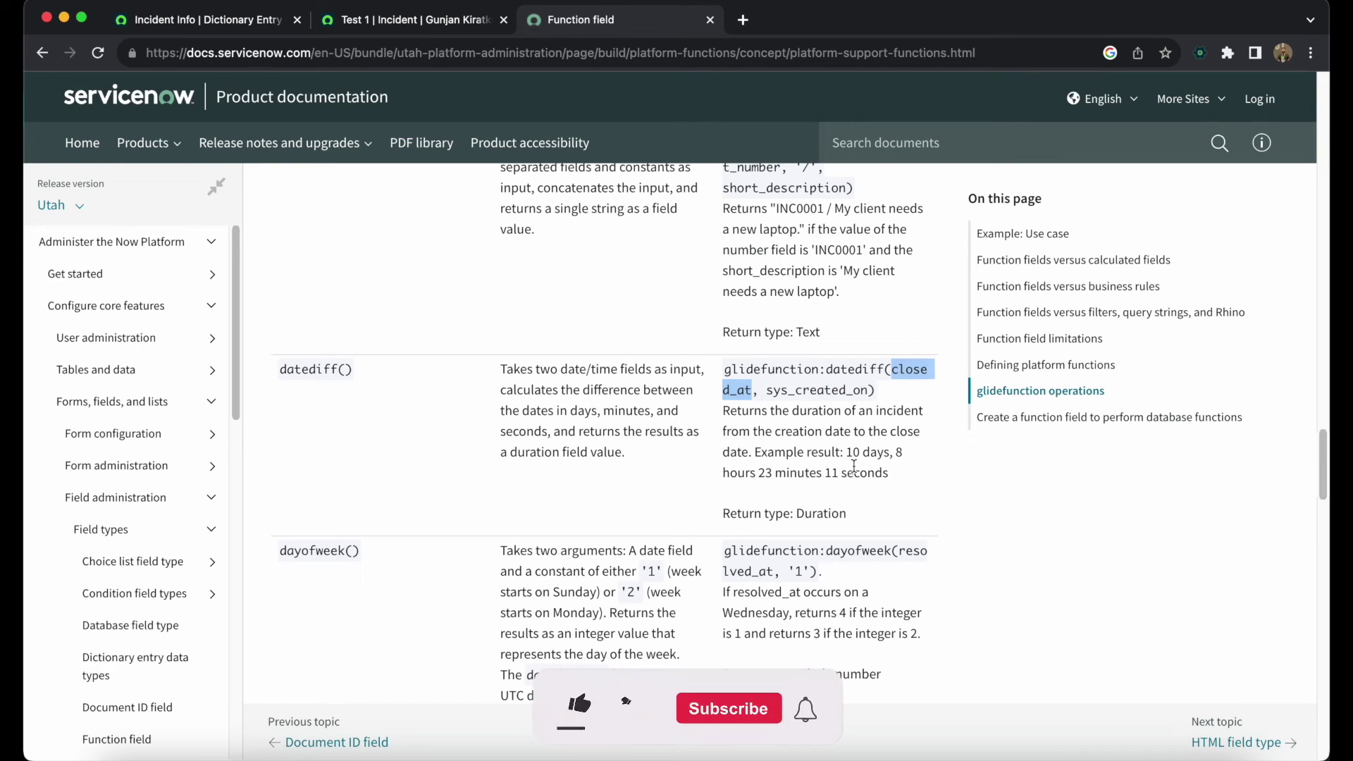
pyautogui.moveTo(847, 454); pyautogui.dragTo(885, 455)
pyautogui.doubleClick(765, 473)
pyautogui.click(781, 472)
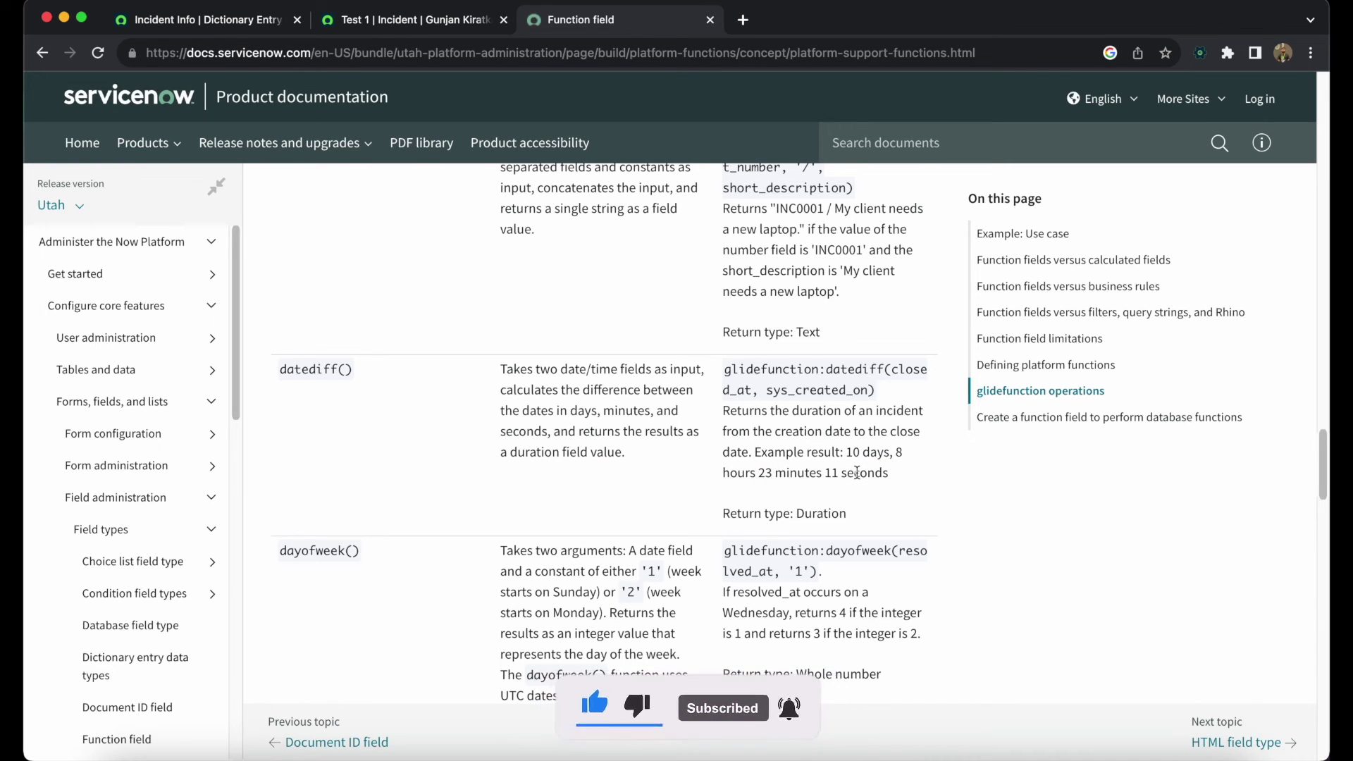
pyautogui.scroll(-5, 856, 472)
pyautogui.scroll(7, 857, 472)
pyautogui.scroll(10, 856, 472)
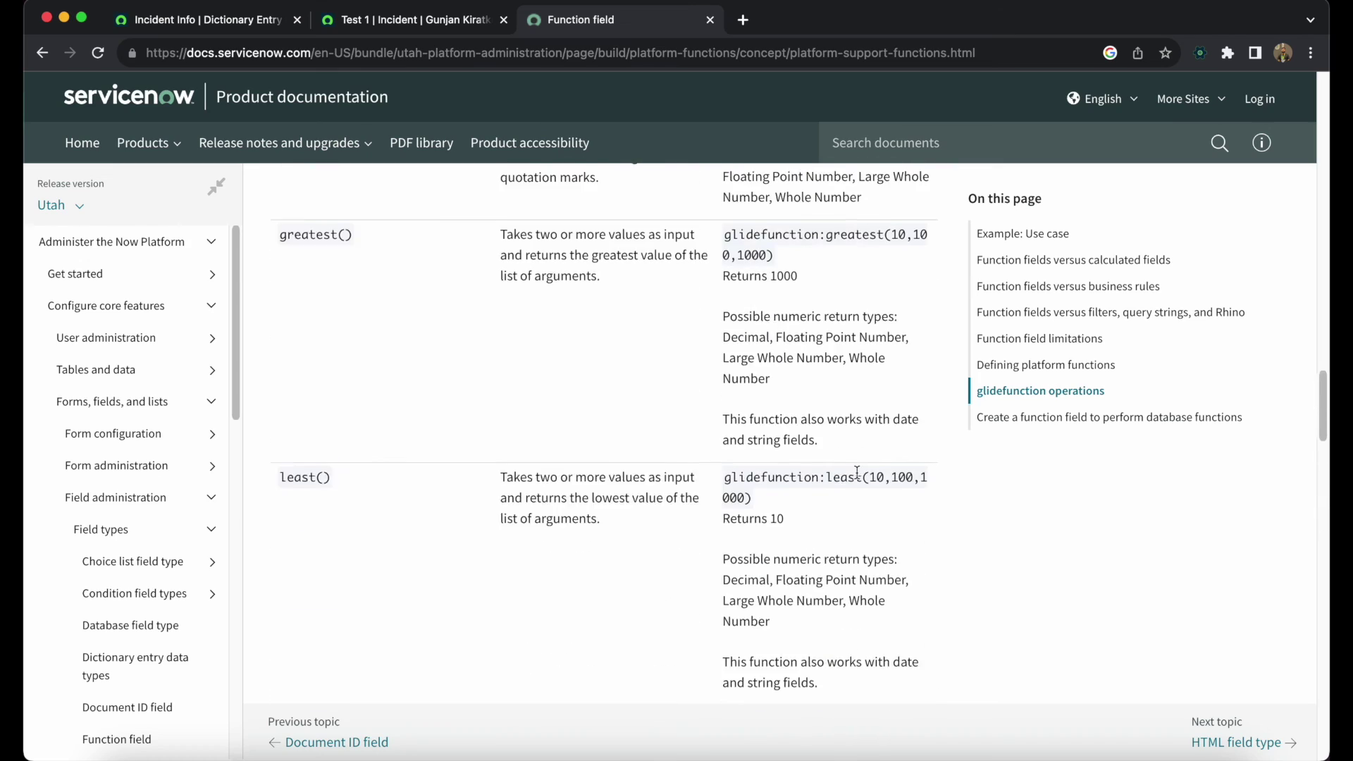
pyautogui.scroll(5, 856, 472)
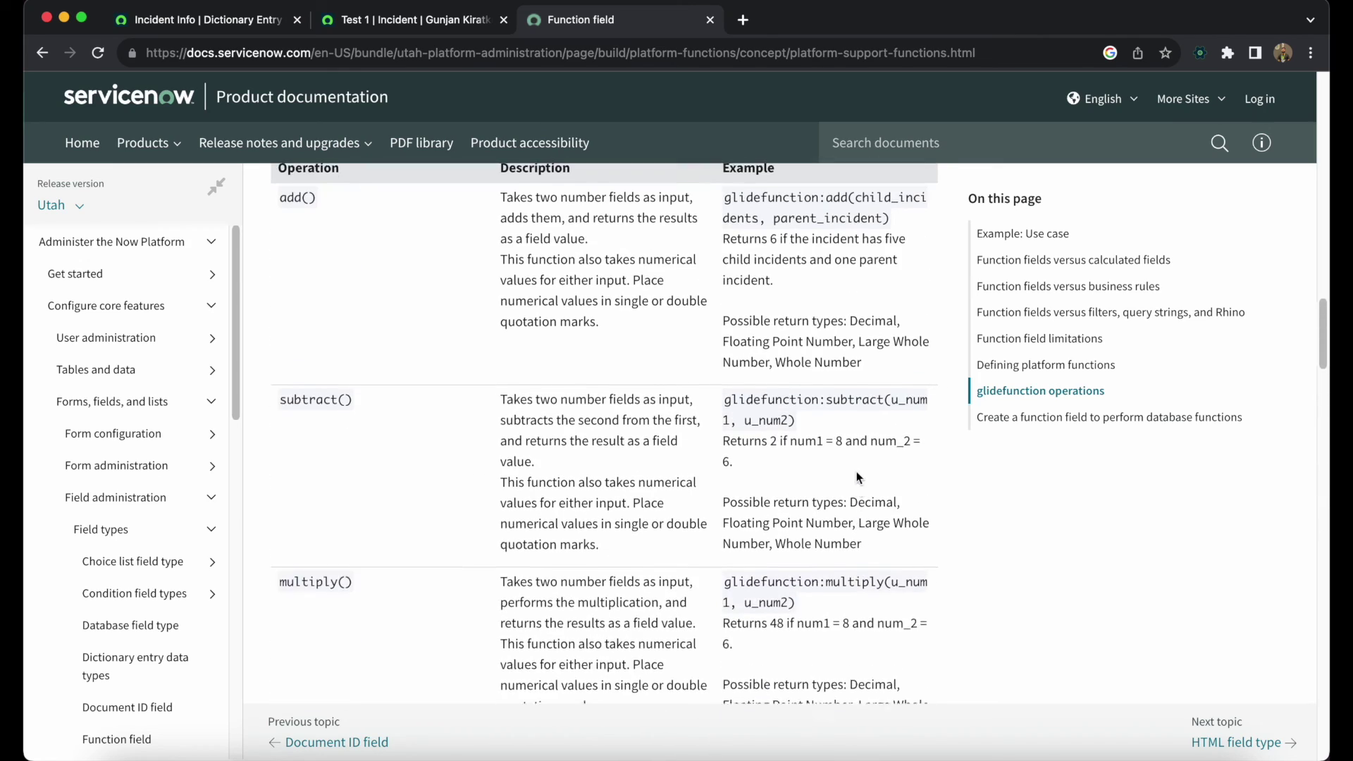
pyautogui.click(225, 20)
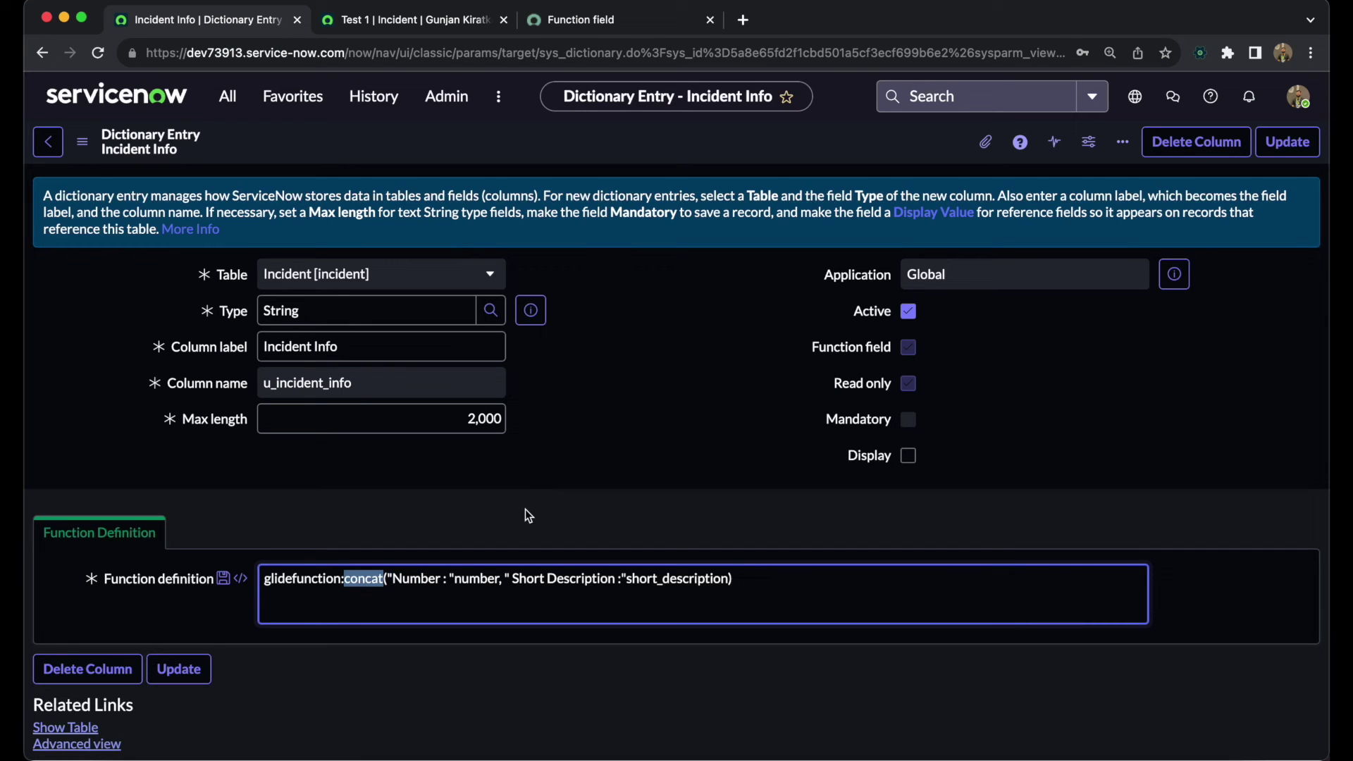
# - Deselect the concat text in the Function definition box
pyautogui.click(747, 580)
pyautogui.click(356, 21)
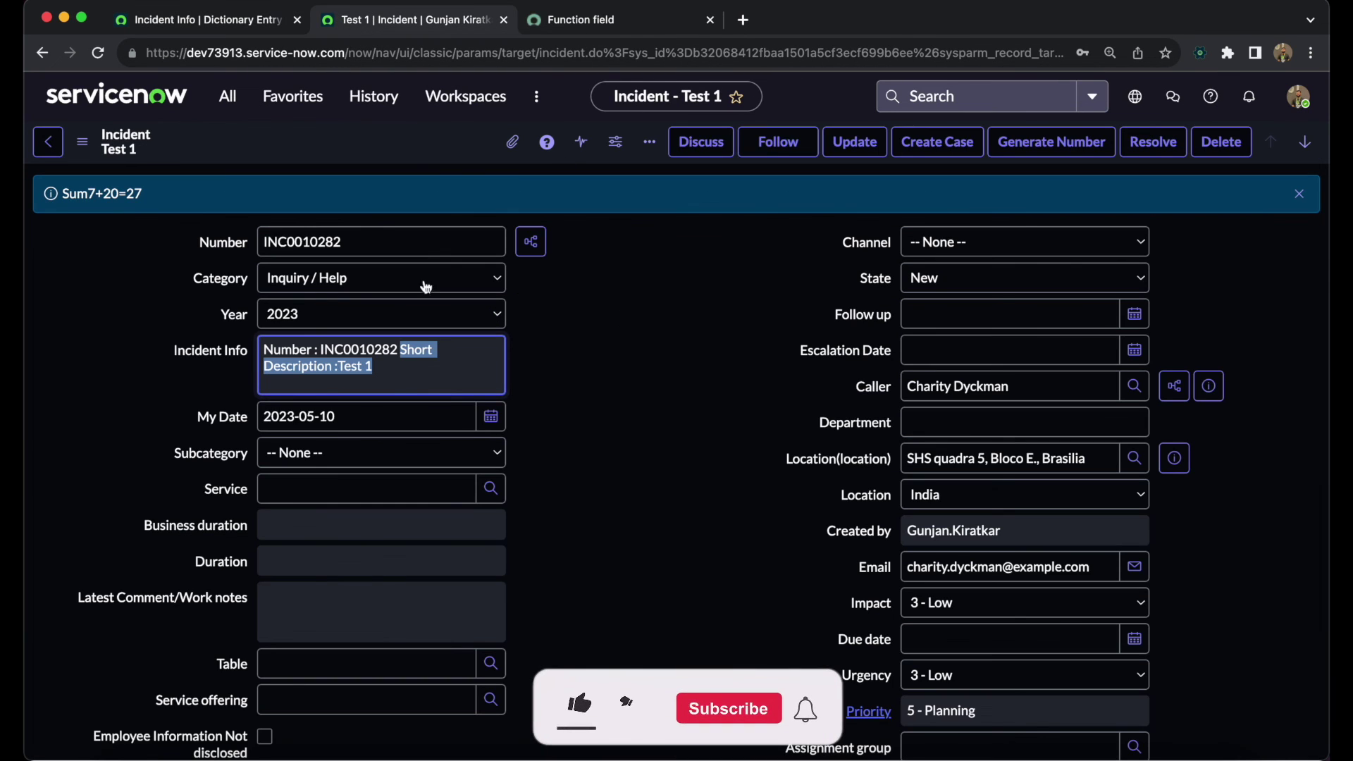
pyautogui.click(668, 409)
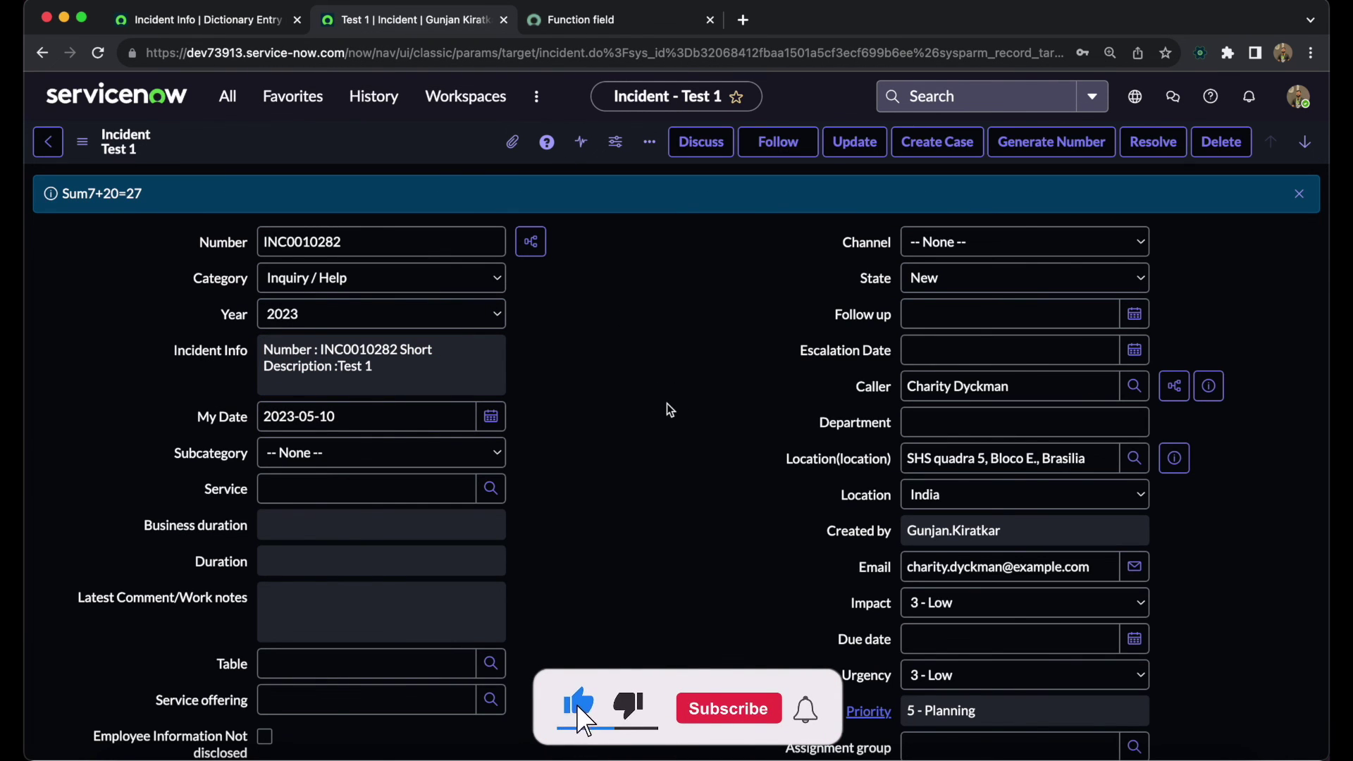